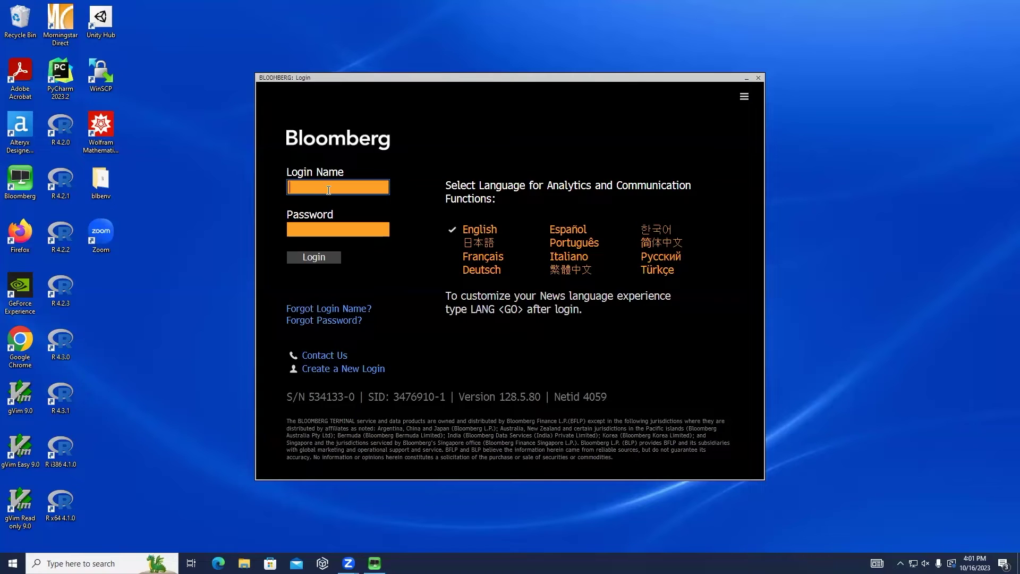
type("va")
type("por")
Step: Log in to Bloomberg Terminal with the login name and password
key("Tab")
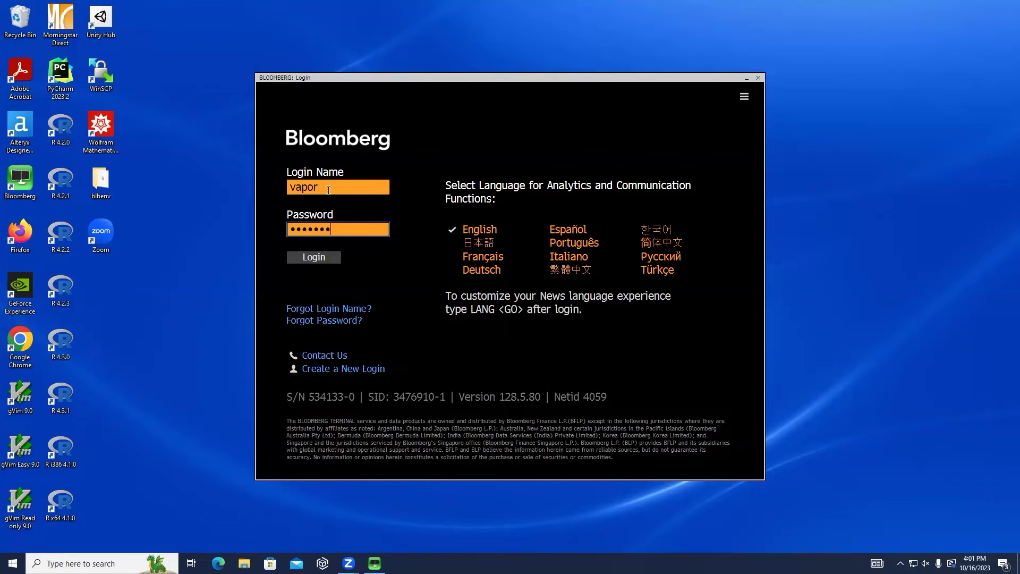
key("Return")
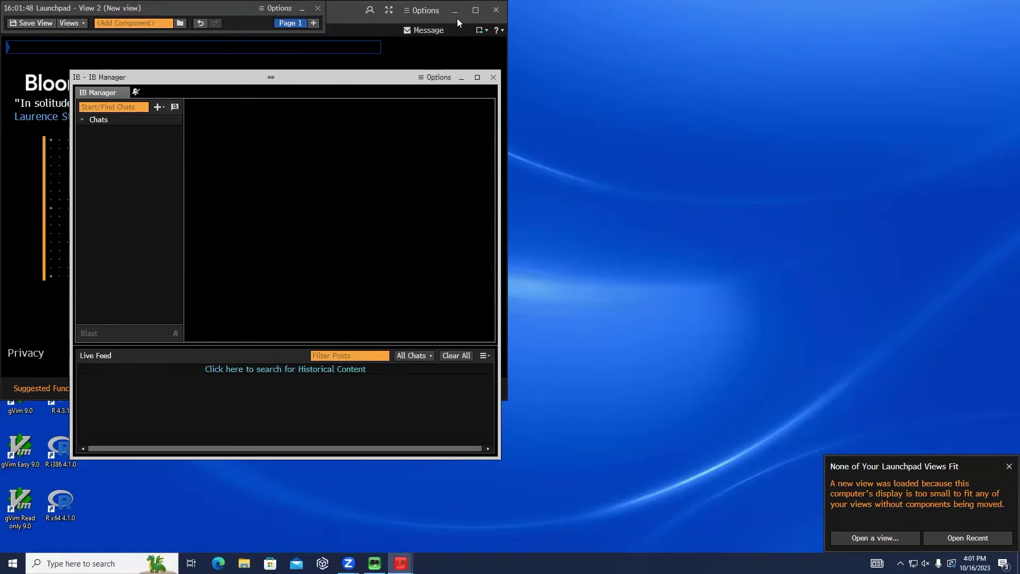
Step: Minimize the Launchpad window and dismiss the 'None of Your Launchpad Views Fit' notice
left_click(461, 11)
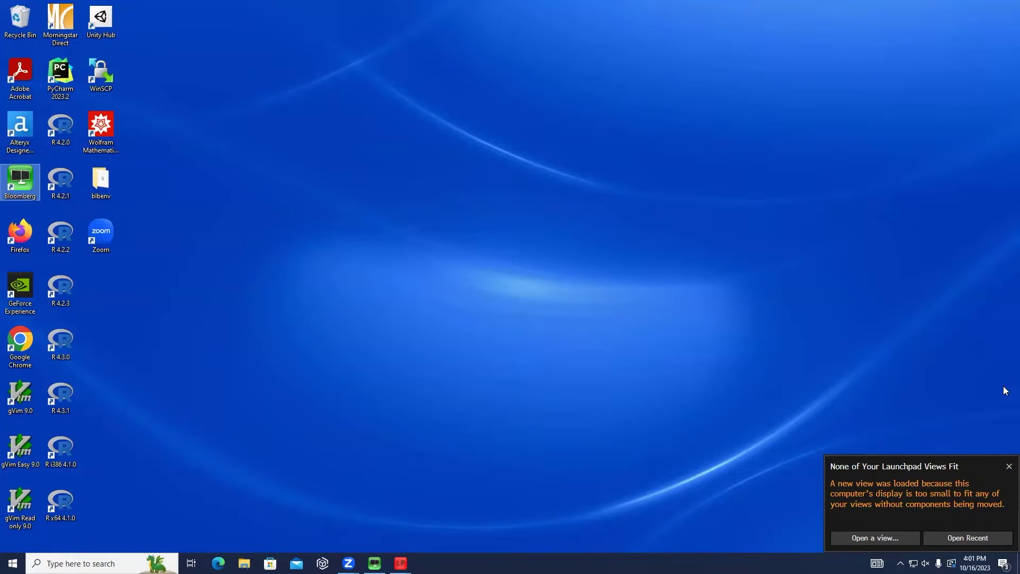
left_click(1009, 466)
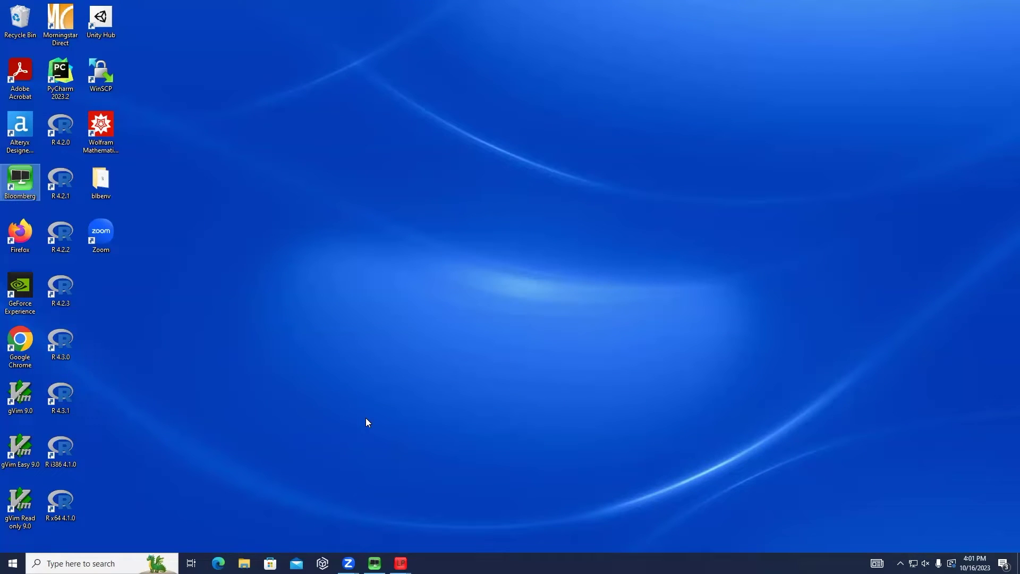
Step: Launch Visual Studio Code and create pull_historical_tick_data.py in the Bloomberg folder
key("super")
type("vs")
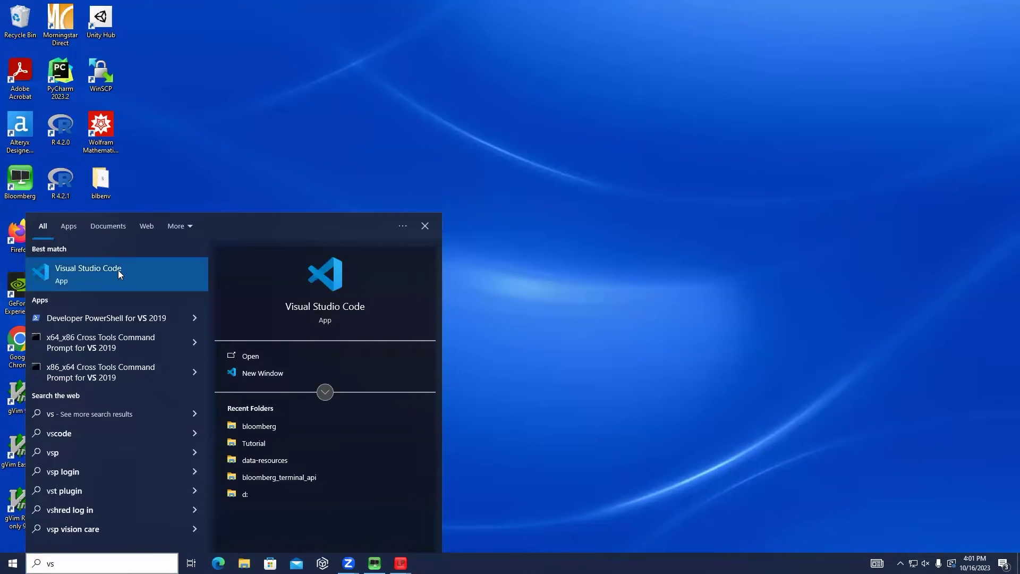
left_click(118, 272)
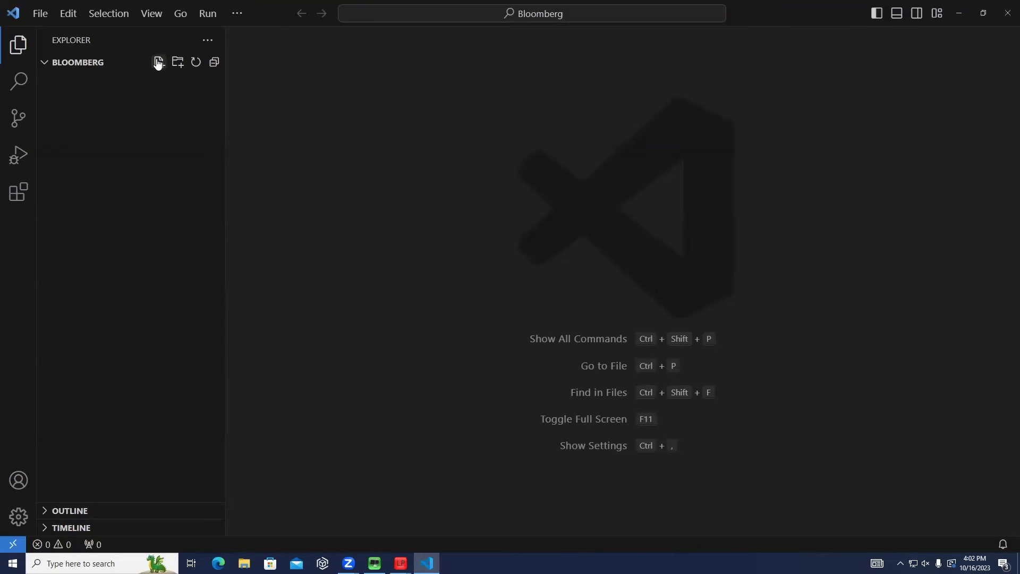
left_click(159, 61)
type("pull_")
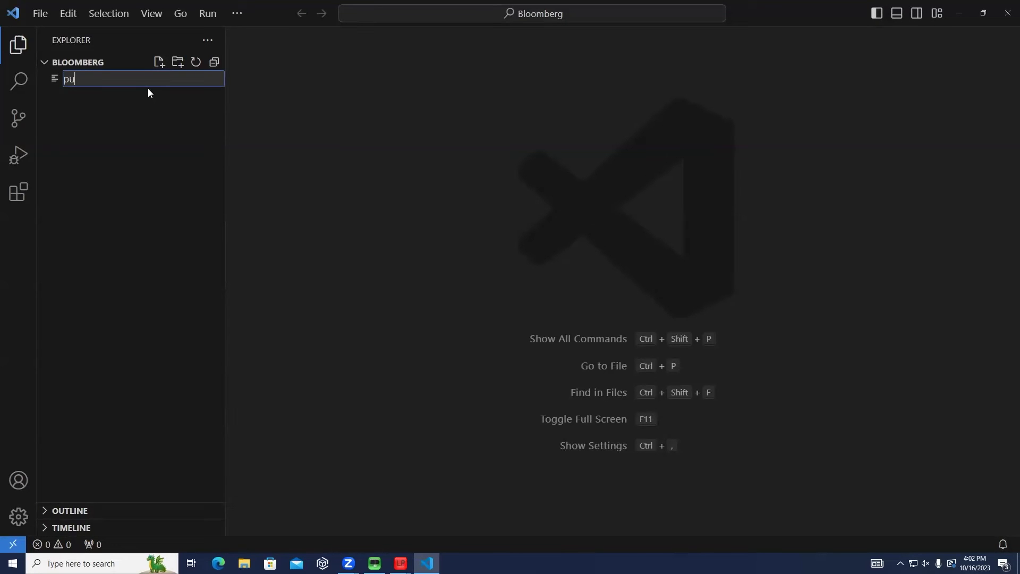
type("historical_")
type("tick_data.py")
key("Return")
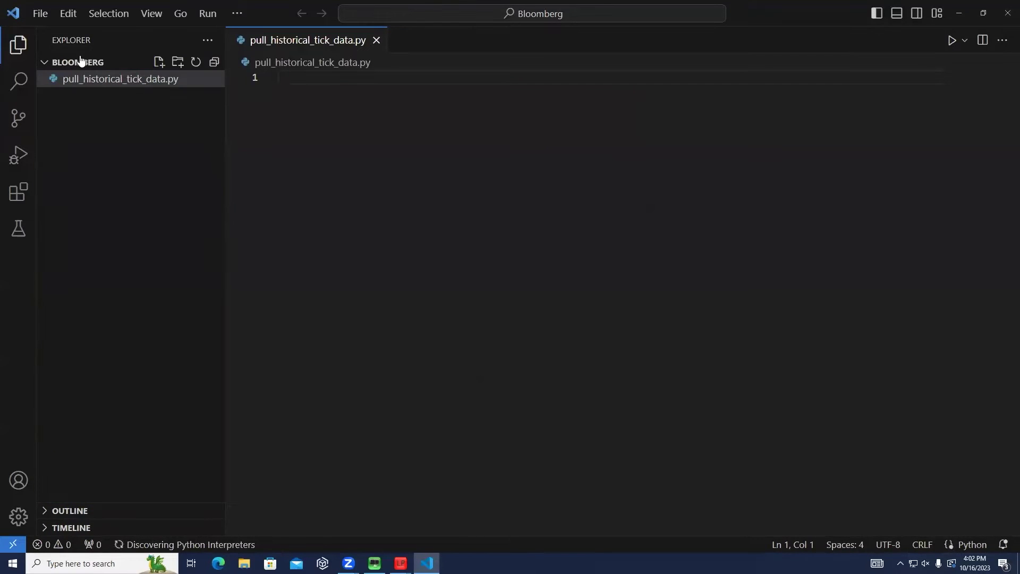
Step: Import blpapi, blp from xbbg and pandas, define DATA_DIR = './data/', and save
left_click(18, 45)
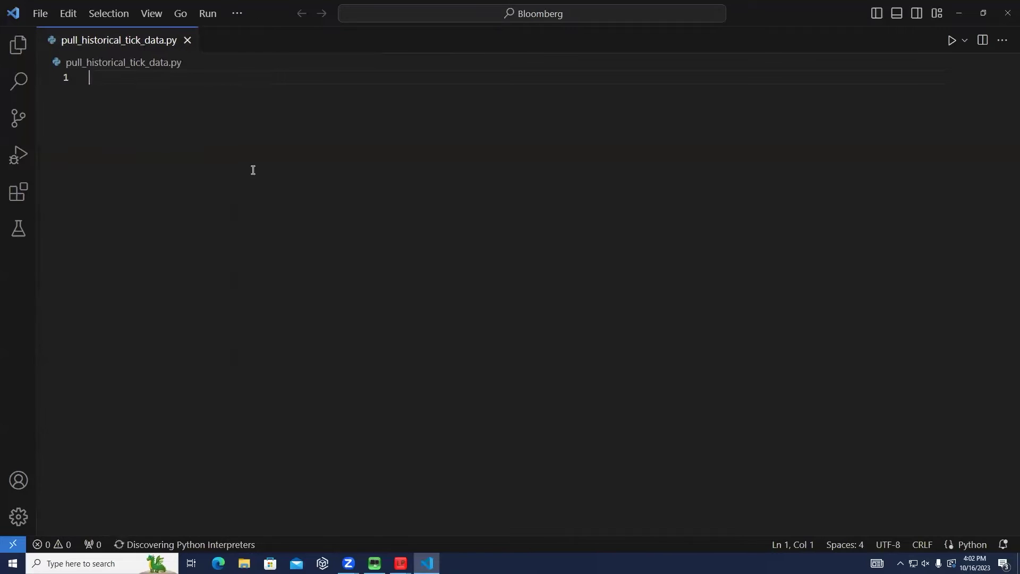
type("im")
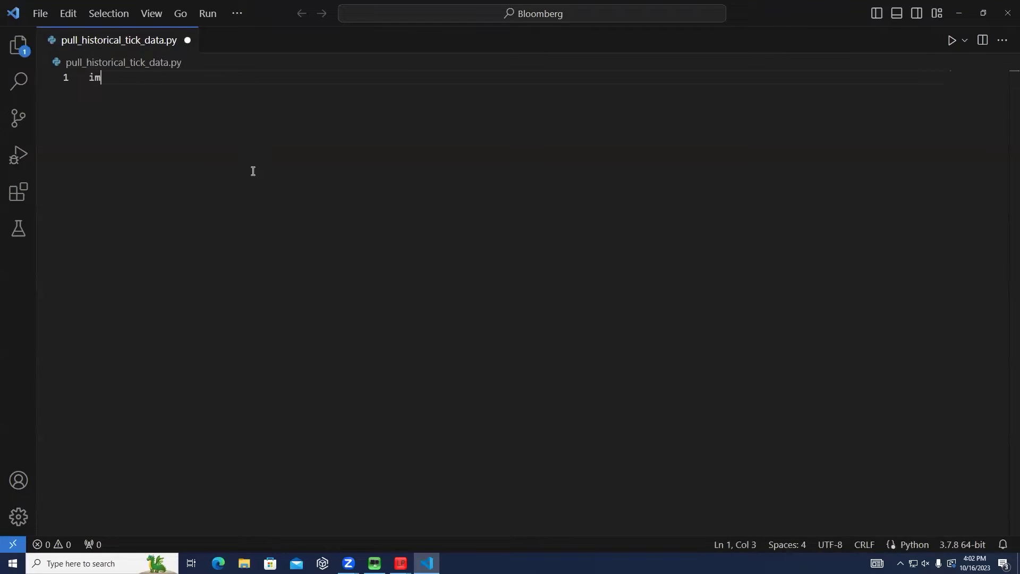
type("port blpa")
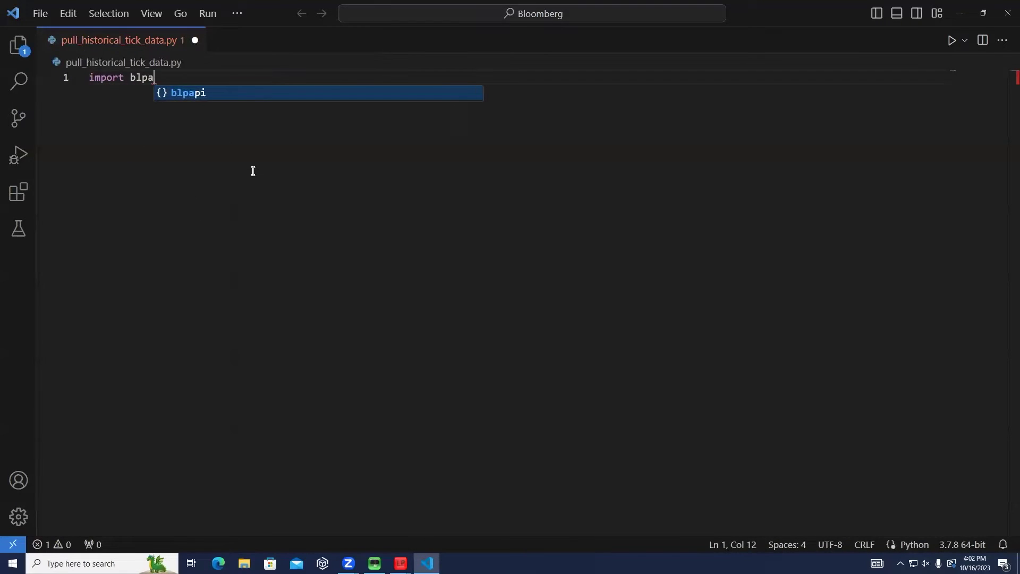
type("pi")
key("Escape")
key("Return")
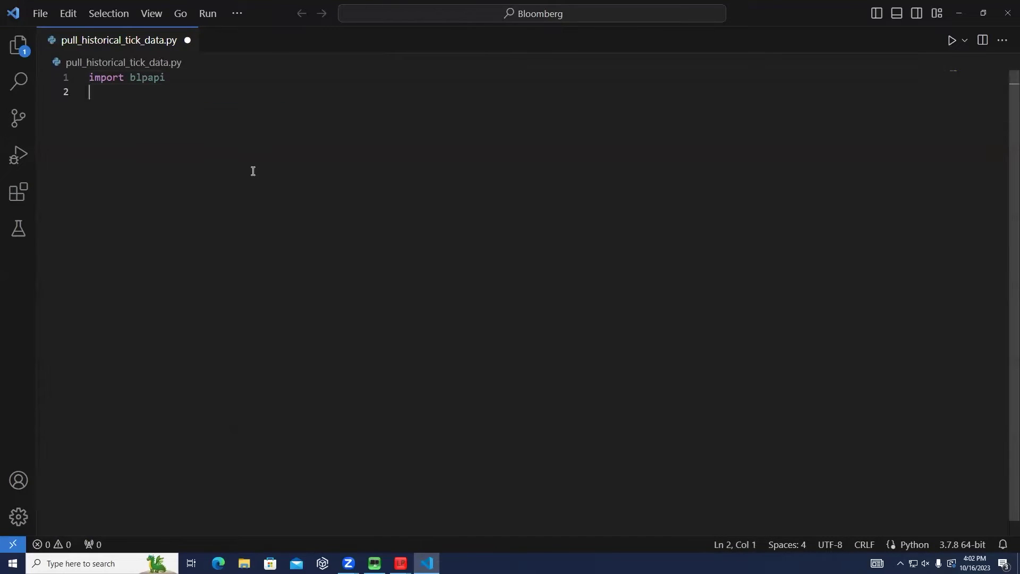
type("from ")
type("xbb")
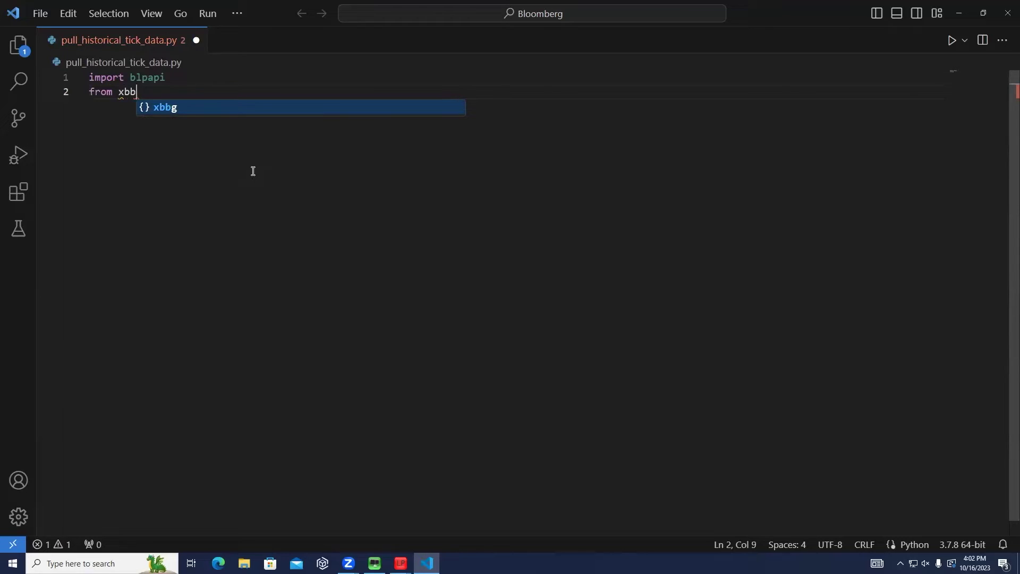
type("g import ")
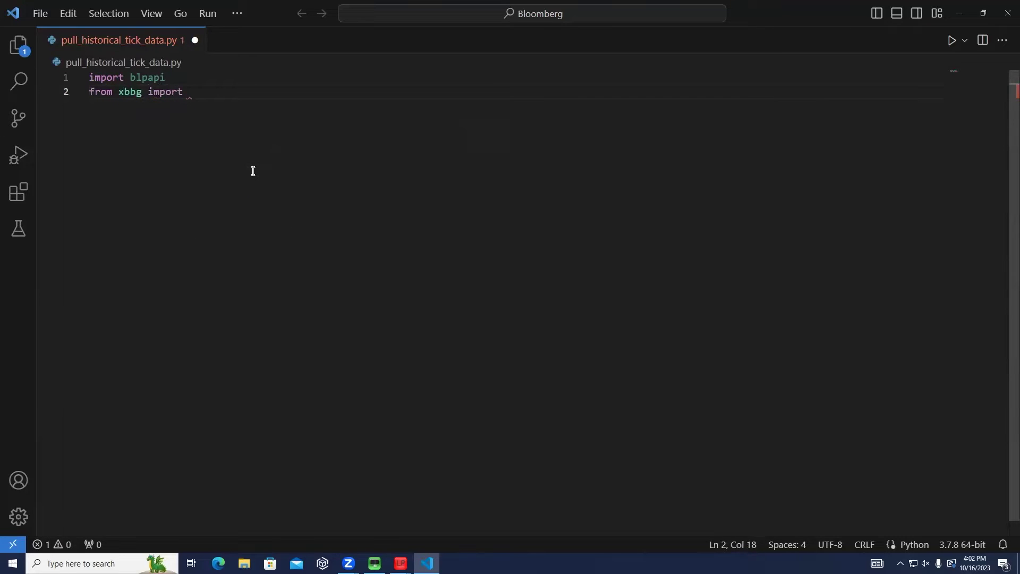
type("blp")
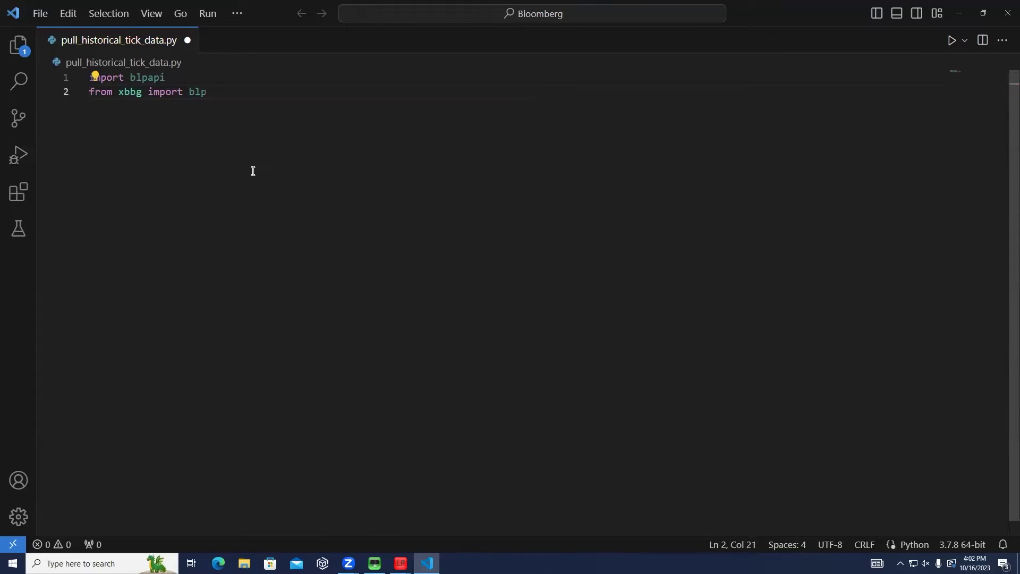
key("Return")
type("imp")
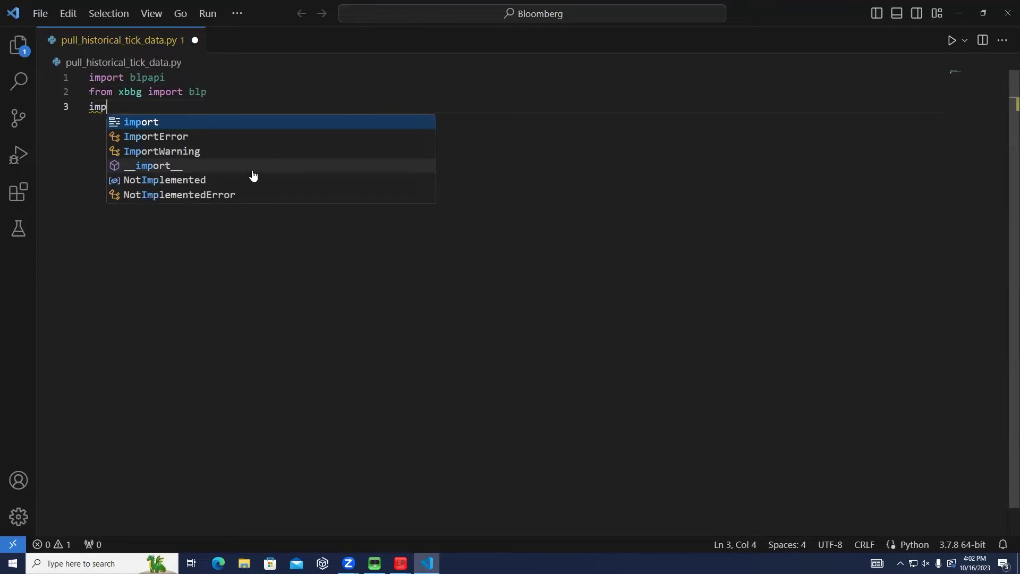
type("ort pandas as pd")
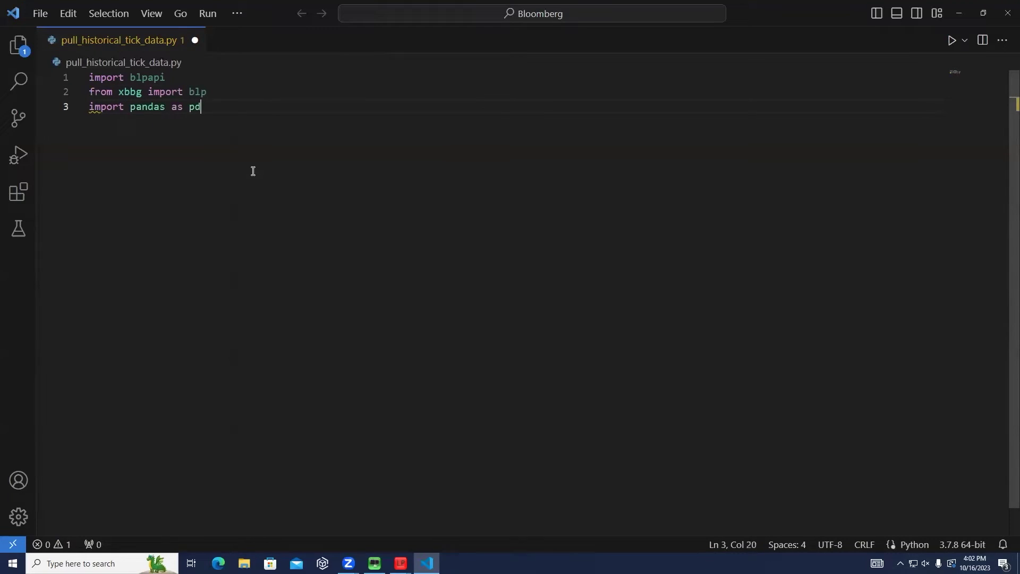
key("ctrl+s")
key("Return")
key("Return")
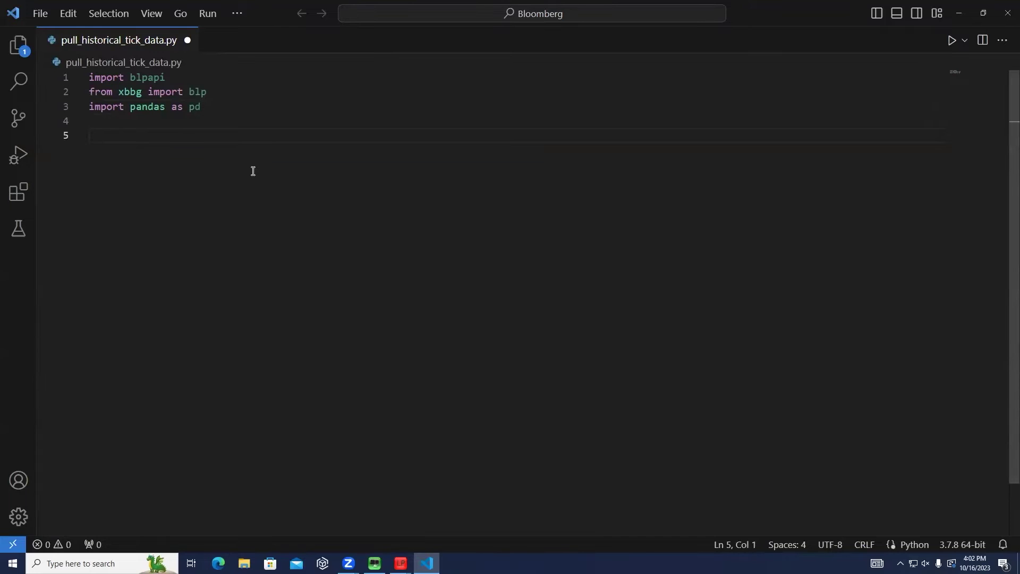
type("DAT")
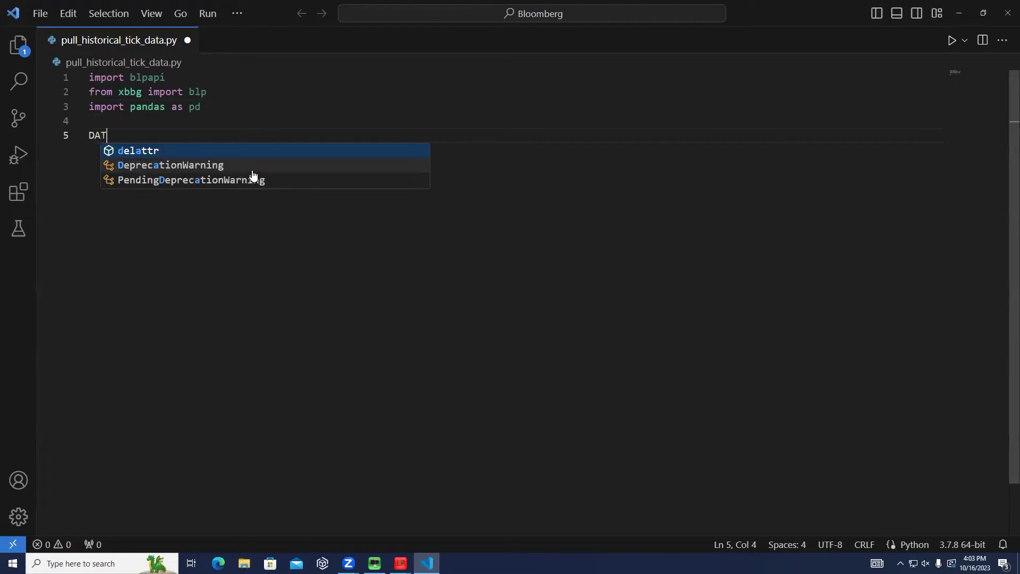
type("A_DIR")
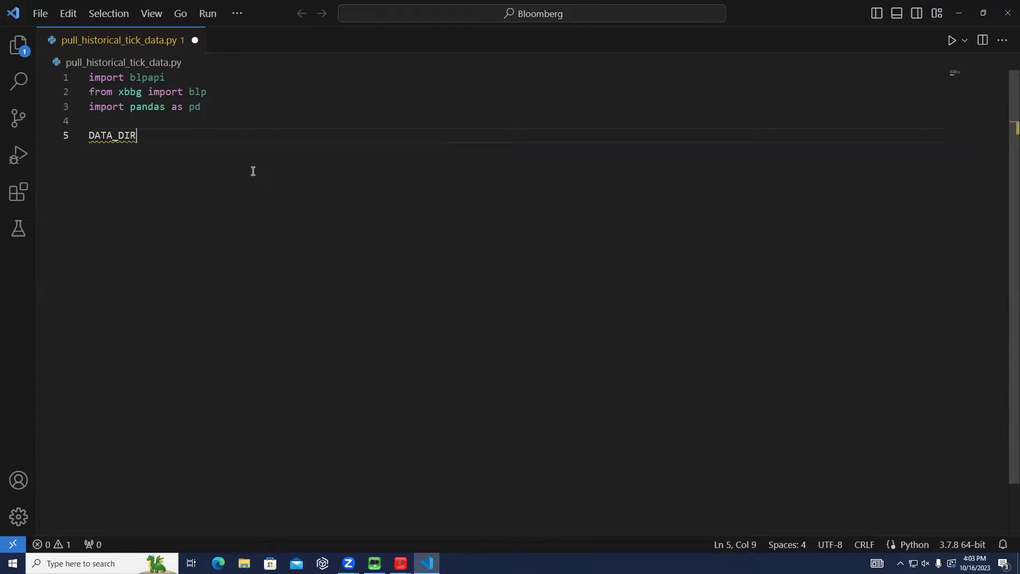
type(" = ")
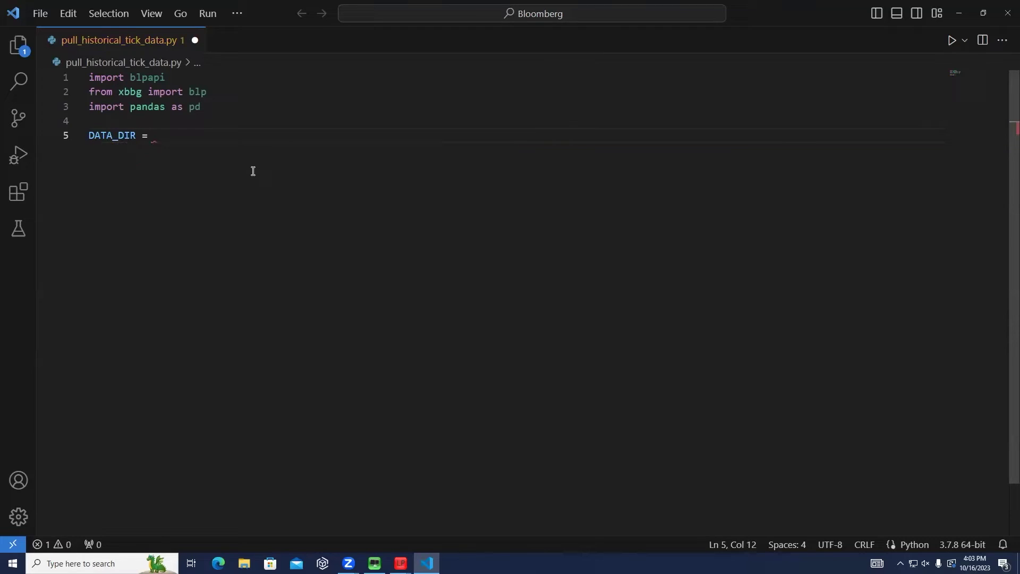
type("'./")
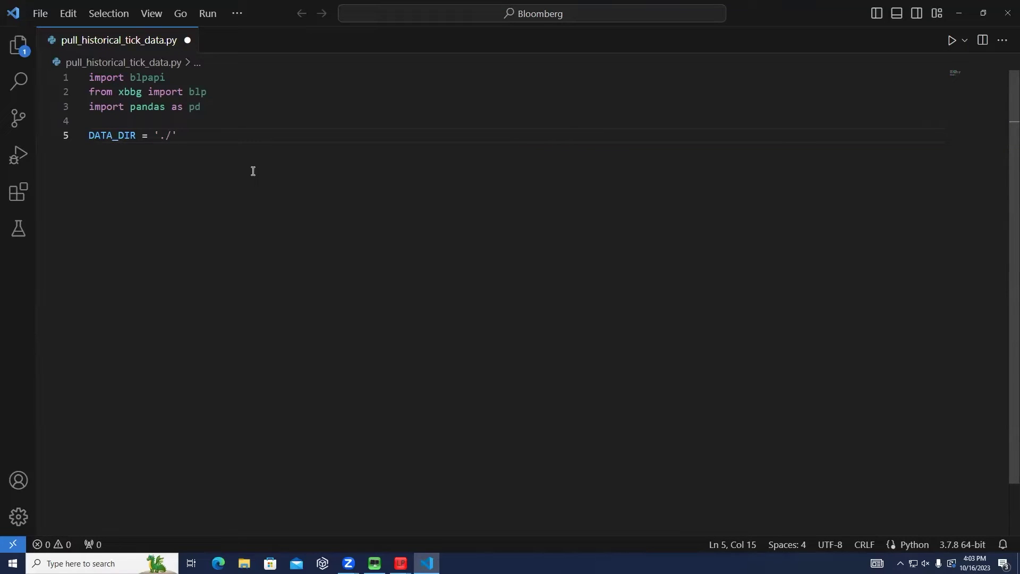
type("data")
type("/")
key("ctrl+s")
Step: Define tickers NVDA and AAPL, fields High/Low/Last_Price, and dates 2023-09-01 to 2023-09-20
key("Return")
key("Return")
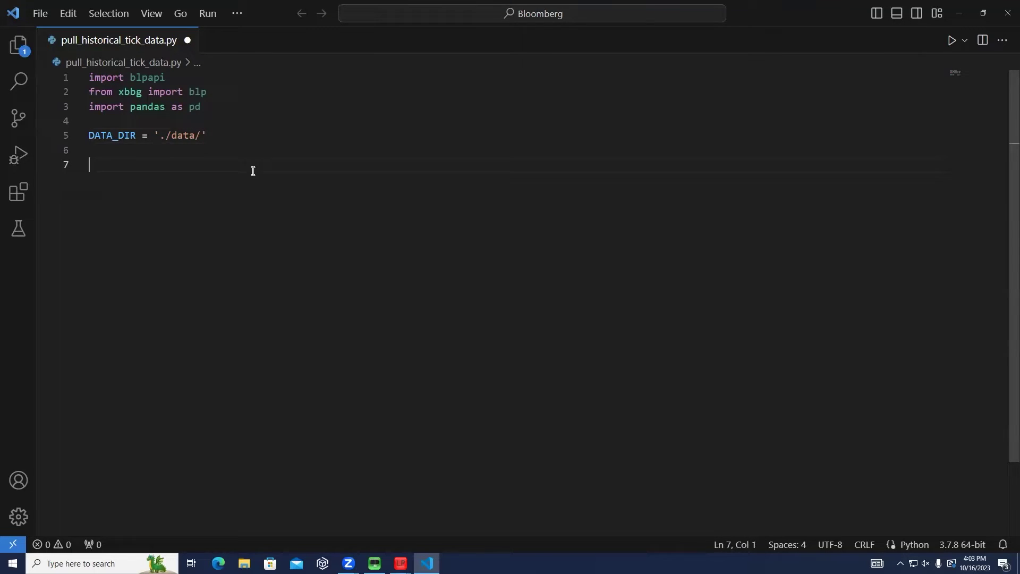
type("ticker")
type("s = [")
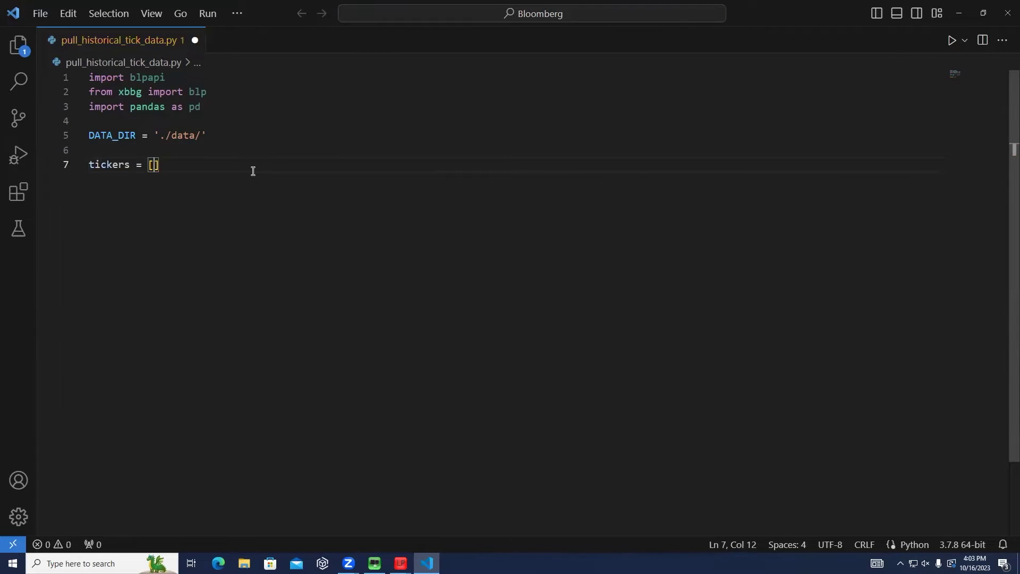
type("'NVDA")
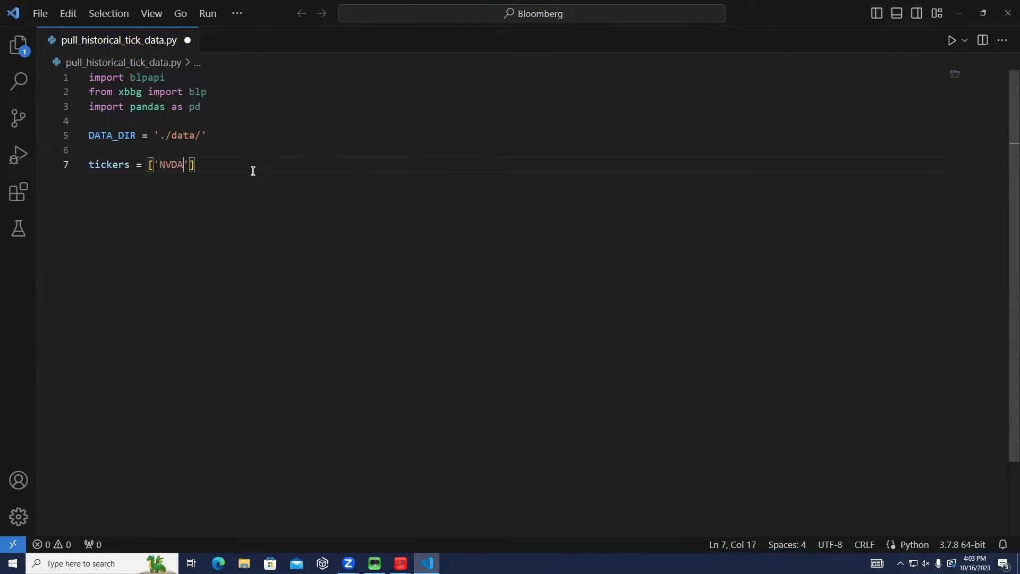
type(" US ")
type("Equi")
type("ty', ")
type("'AAPL ")
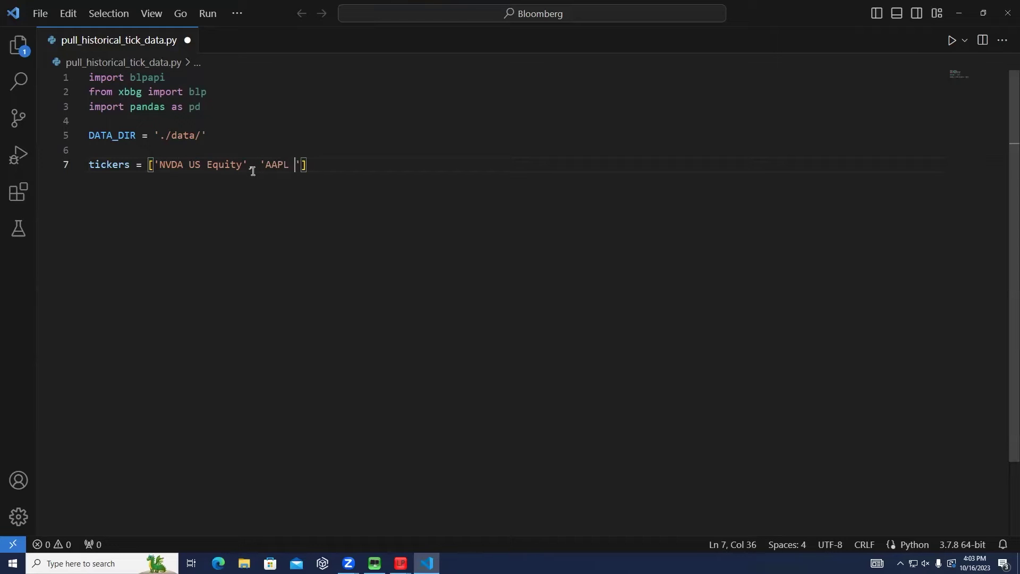
type("US Equi")
type("ty")
key("End")
key("Return")
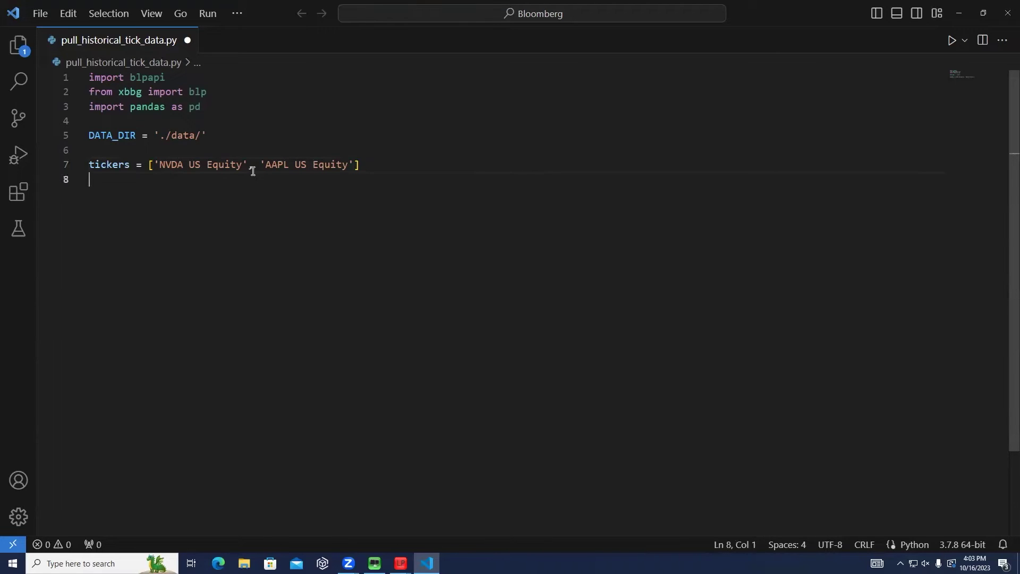
type("fields = ")
type("['High")
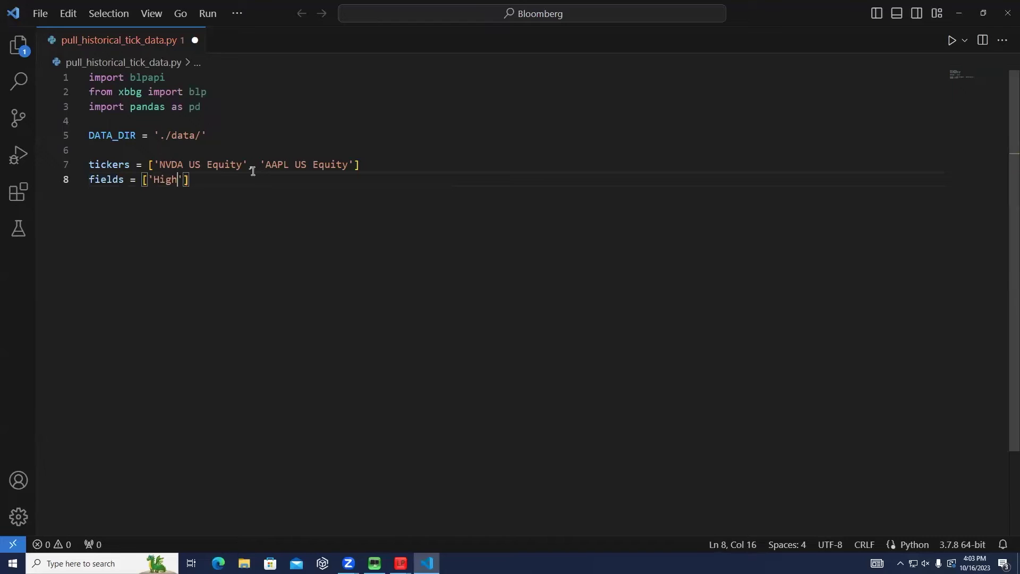
type("', 'Low")
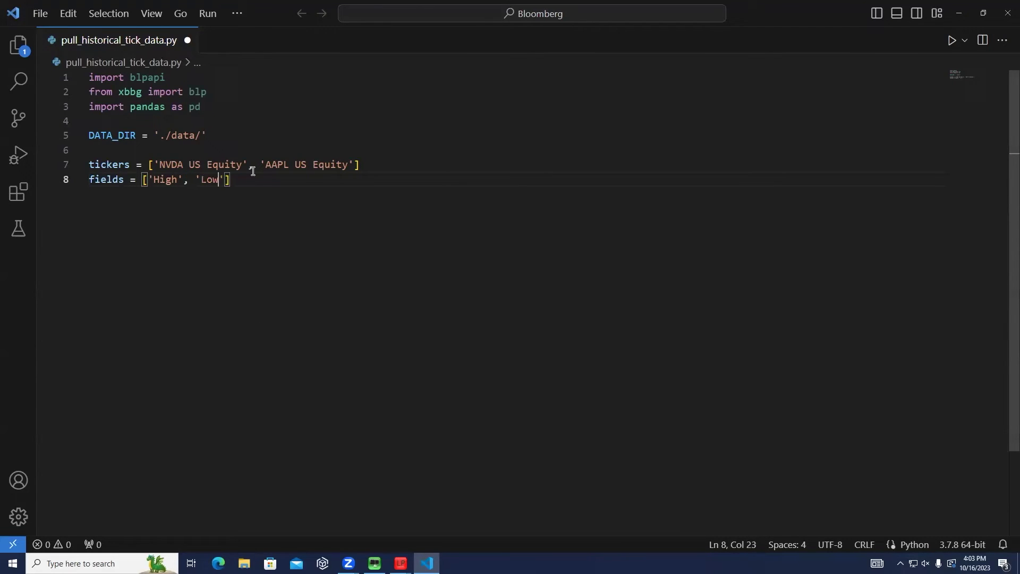
type("', 'Last")
type("_Price")
key("Return")
type("s")
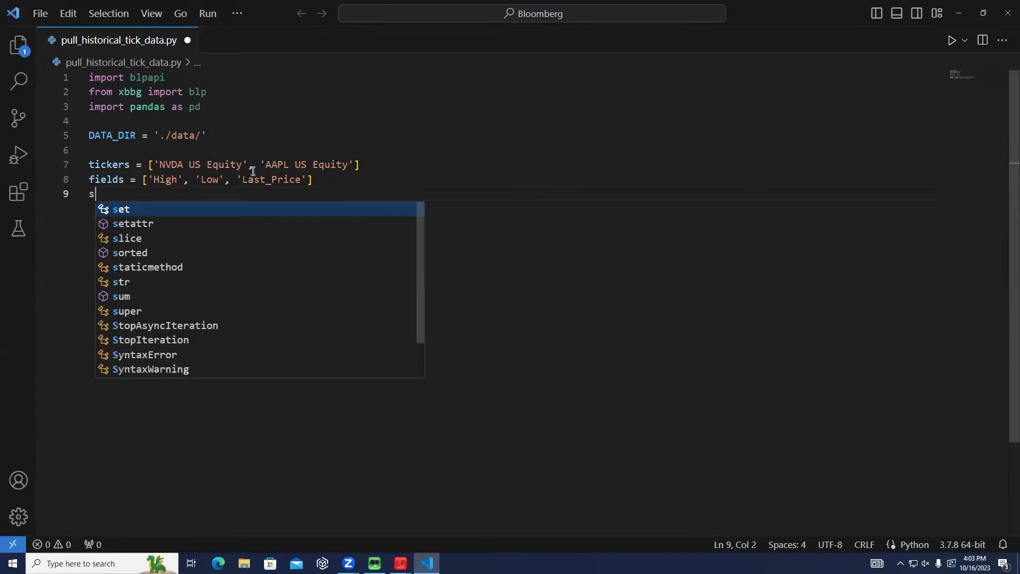
type("tart_date = ")
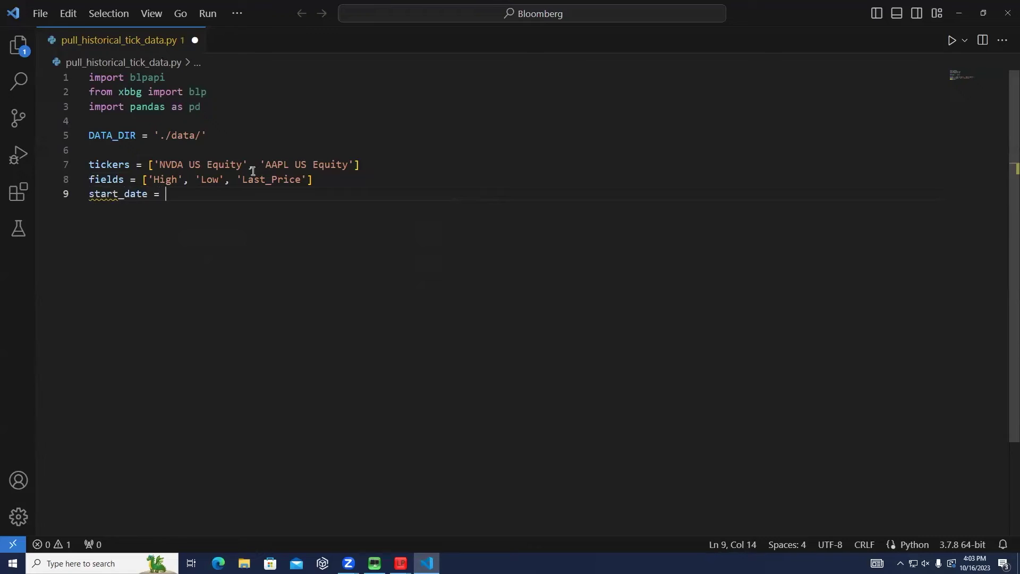
type("'2023-09")
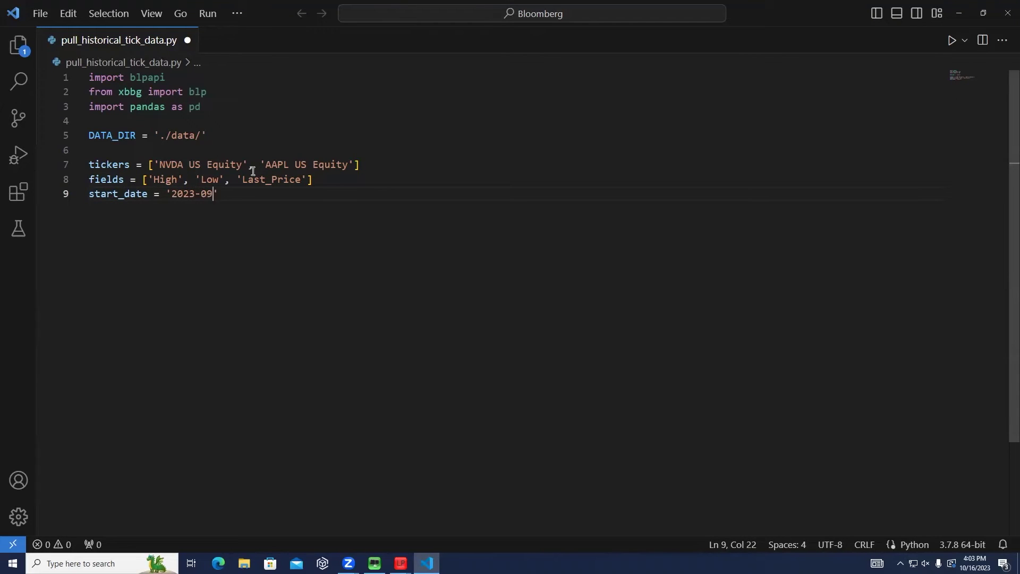
type("-01'")
key("Return")
type("end_date ")
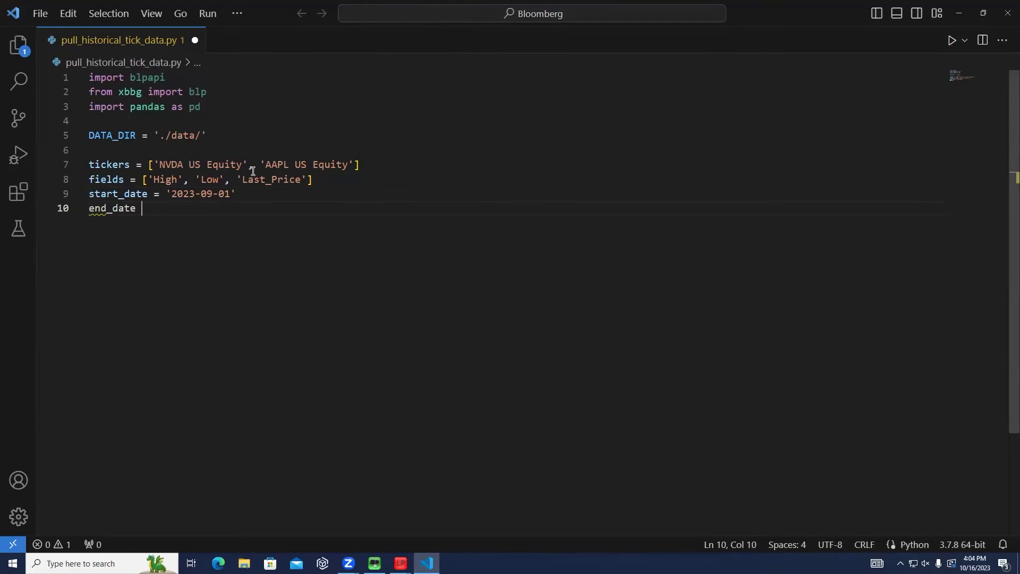
type("= '2023-09-")
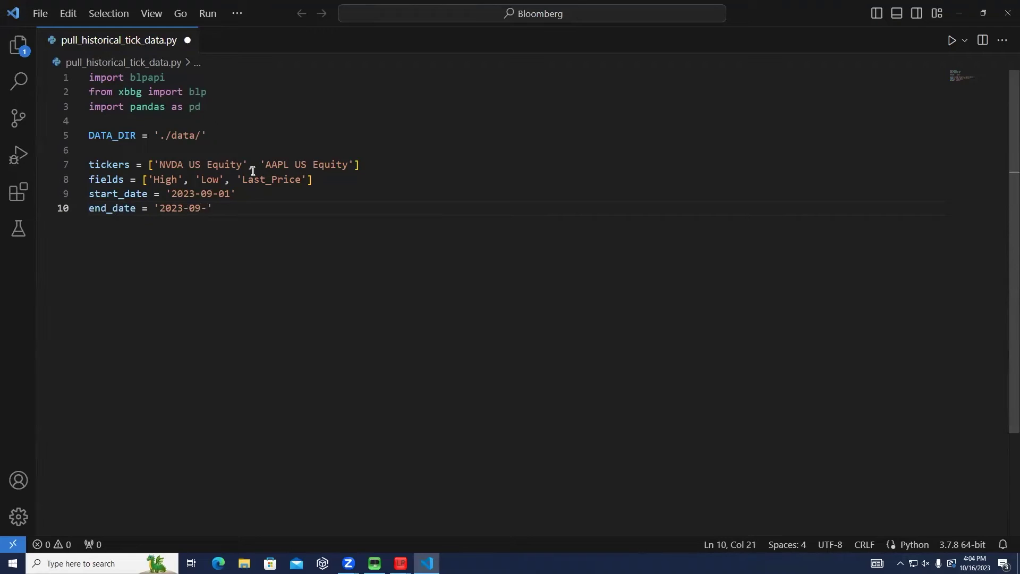
type("20'")
key("ctrl+s")
Step: Write hist_tick_data = blp.bdh(tickers, fields, start_date, end_date) and save
key("Return")
key("Return")
type("hi")
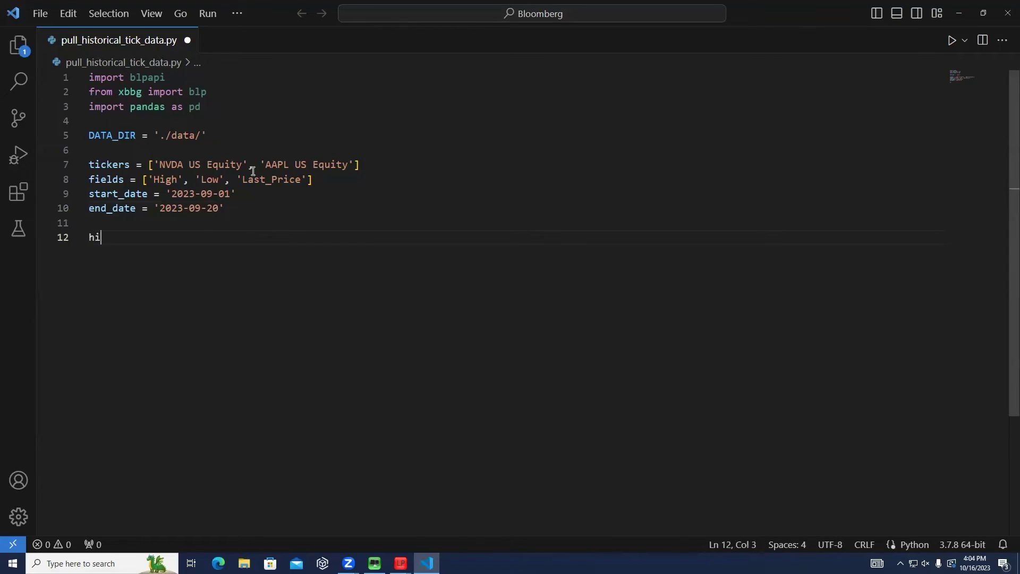
type("st_tick)")
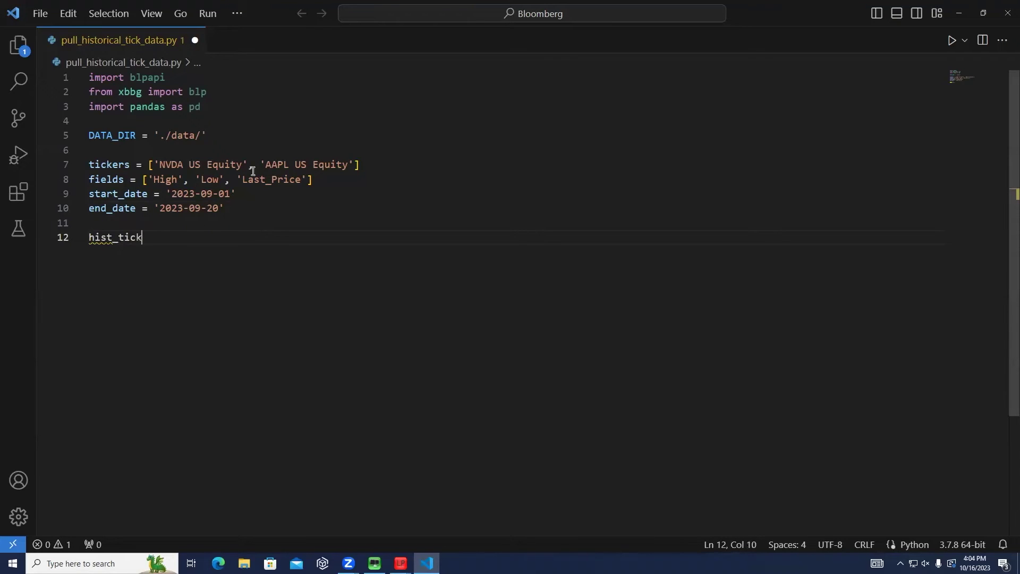
type("_")
key("BackSpace")
type("_data ")
type("= blp.bdh(tickers=ti")
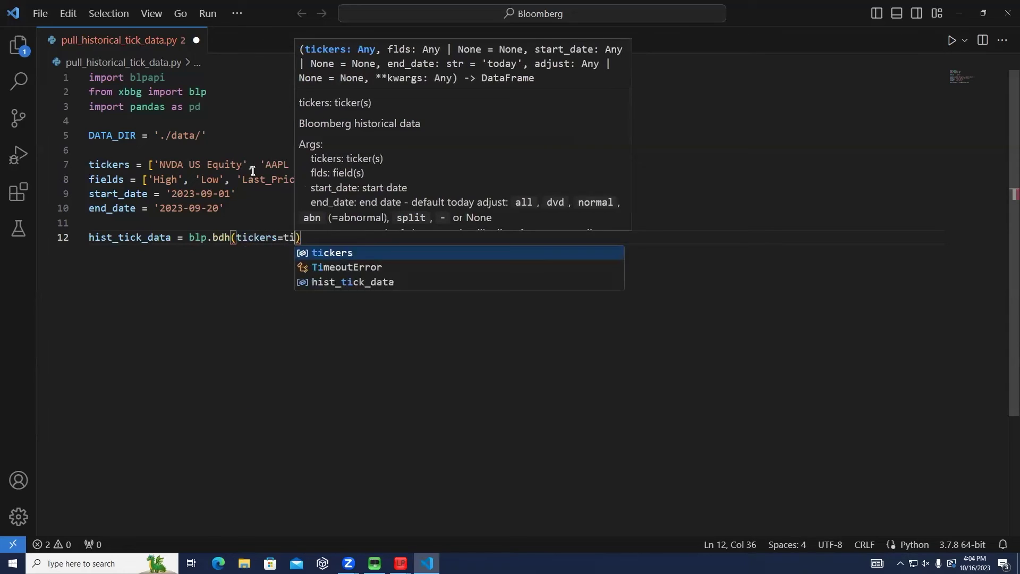
key("Tab")
type(", fl")
key("Tab")
type("fiel")
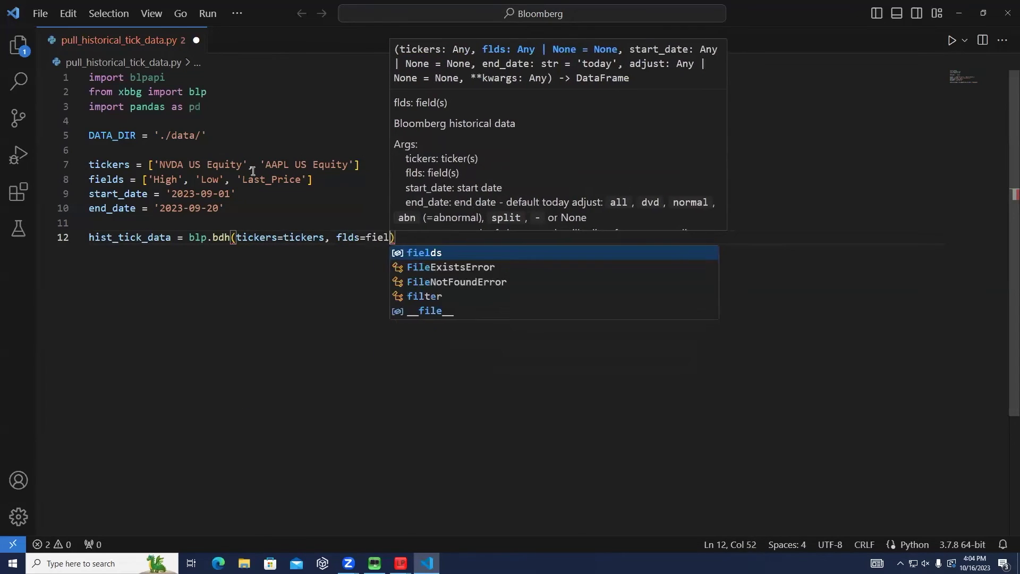
key("Tab")
type(", start_date=start_date, end_date=")
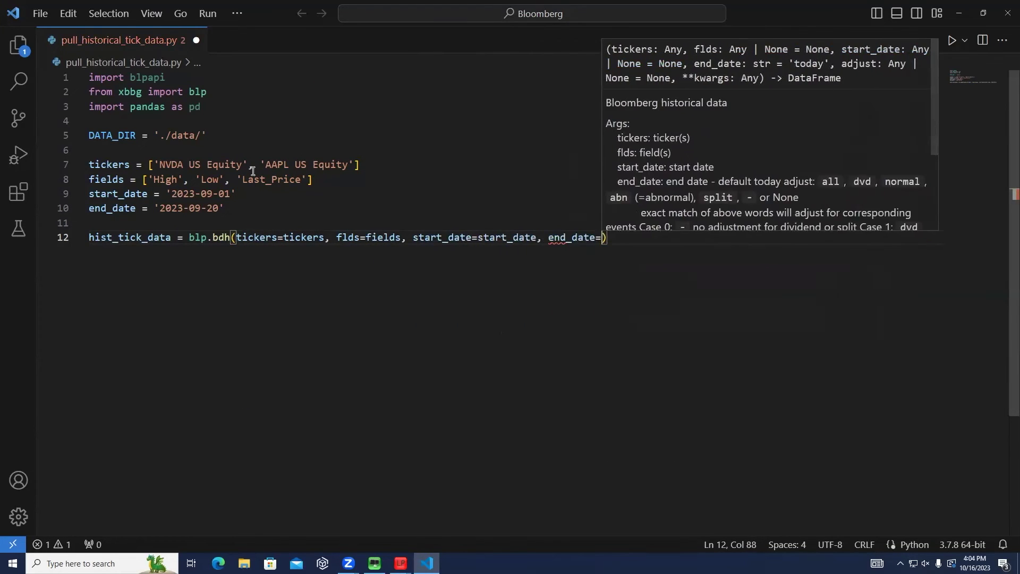
type("end_date")
key("ctrl+s")
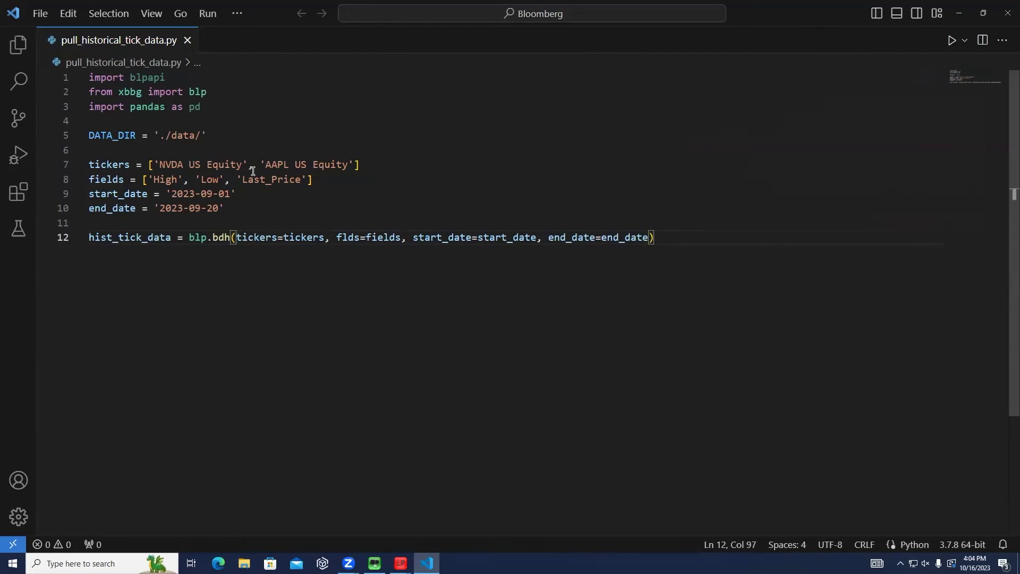
key("Return")
key("Return")
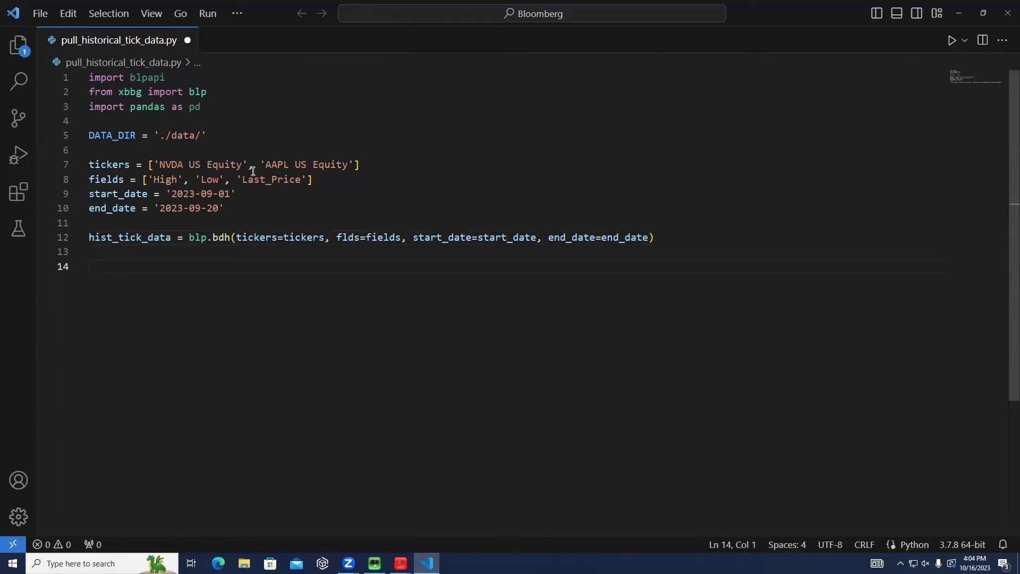
type("fi")
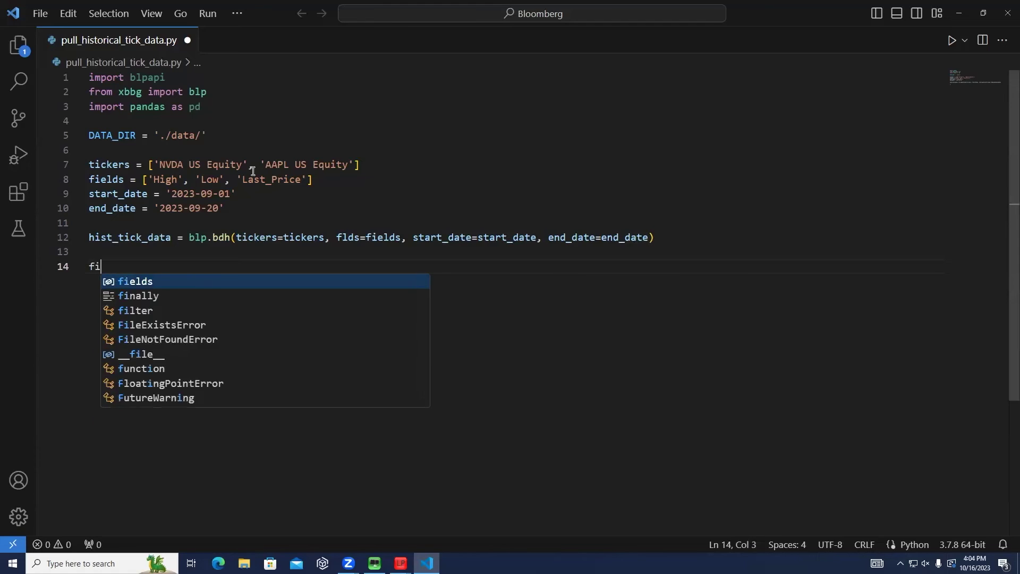
type("lename")
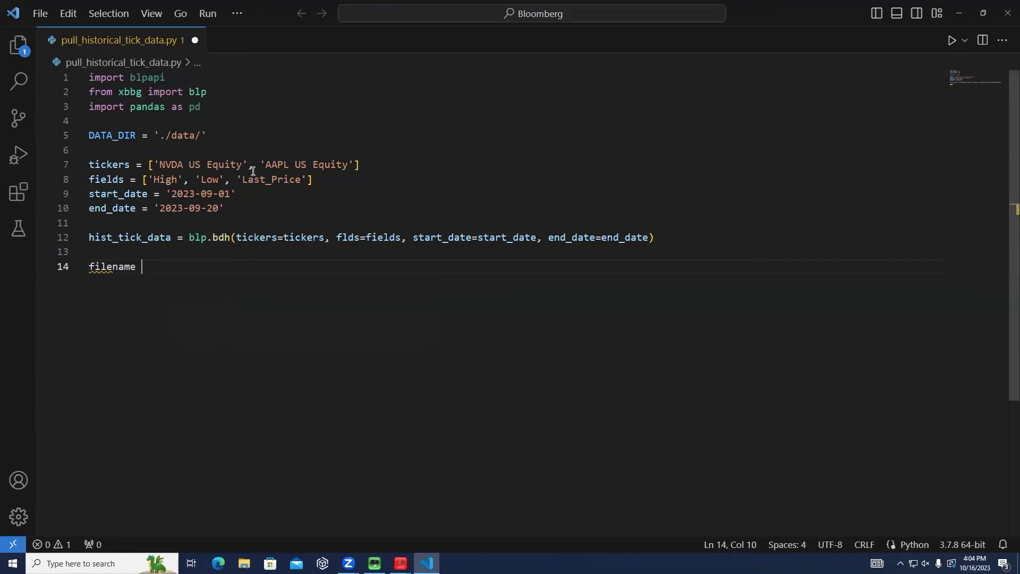
type(" = f'tick_dat")
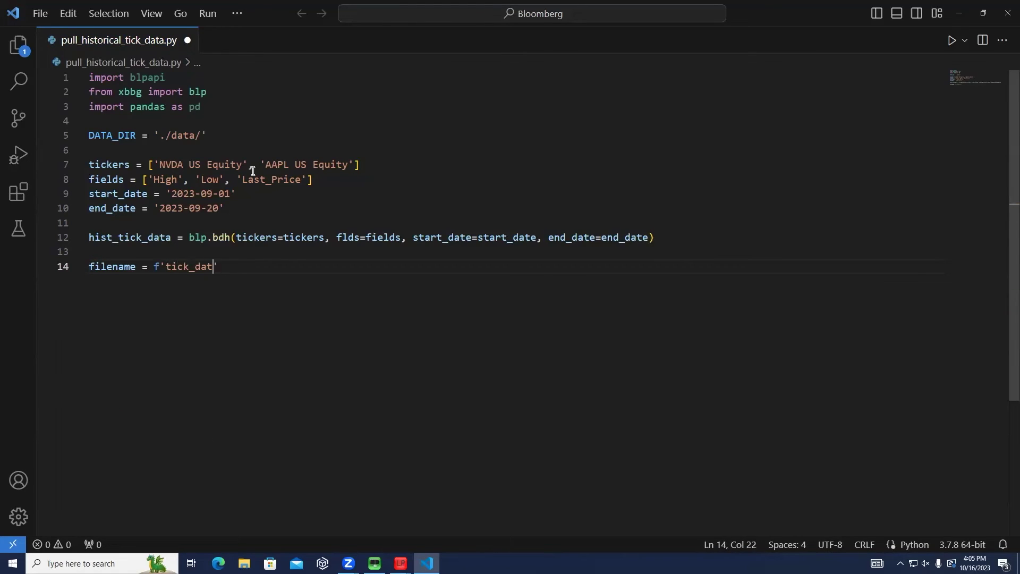
type("a_{sta")
Step: Add a filename f-string from start_date and end_date, then hist_tick_data.to_csv(DATA_DIR + filename)
key("Tab")
type("}_")
type("{end")
key("Tab")
type("}.csv'")
key("Return")
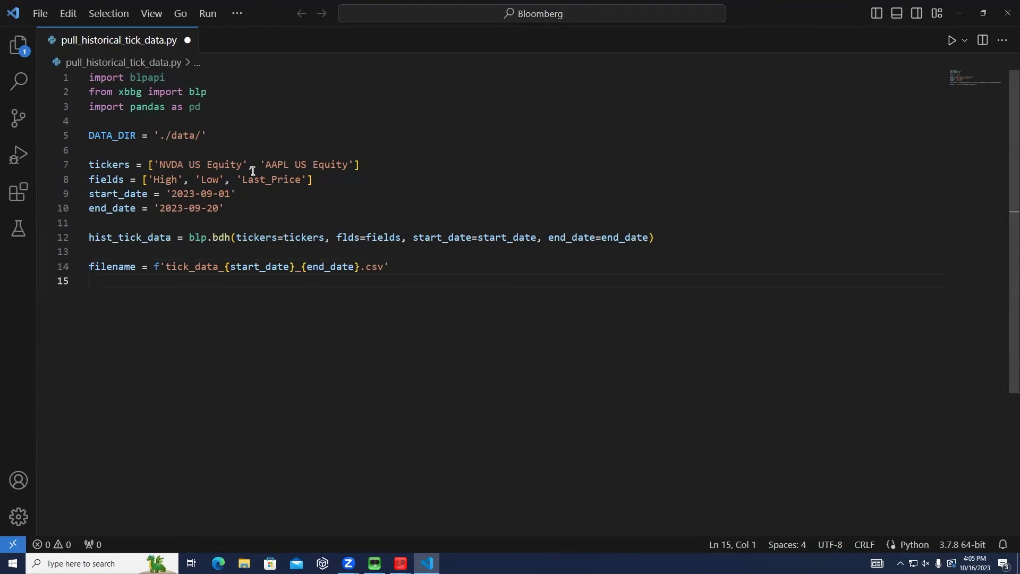
key("ctrl+s")
type("hist_tick")
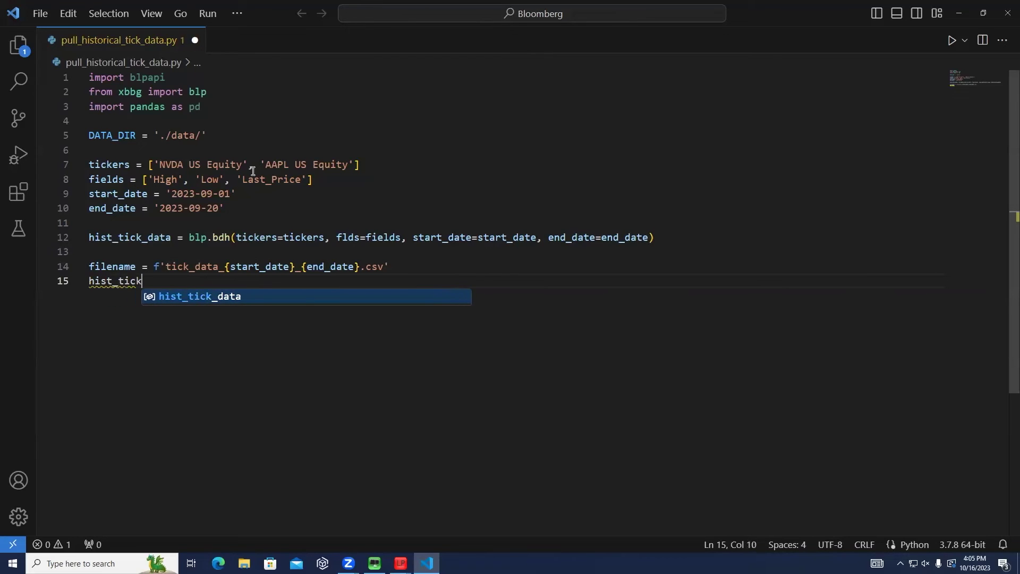
type("_data.to_csv")
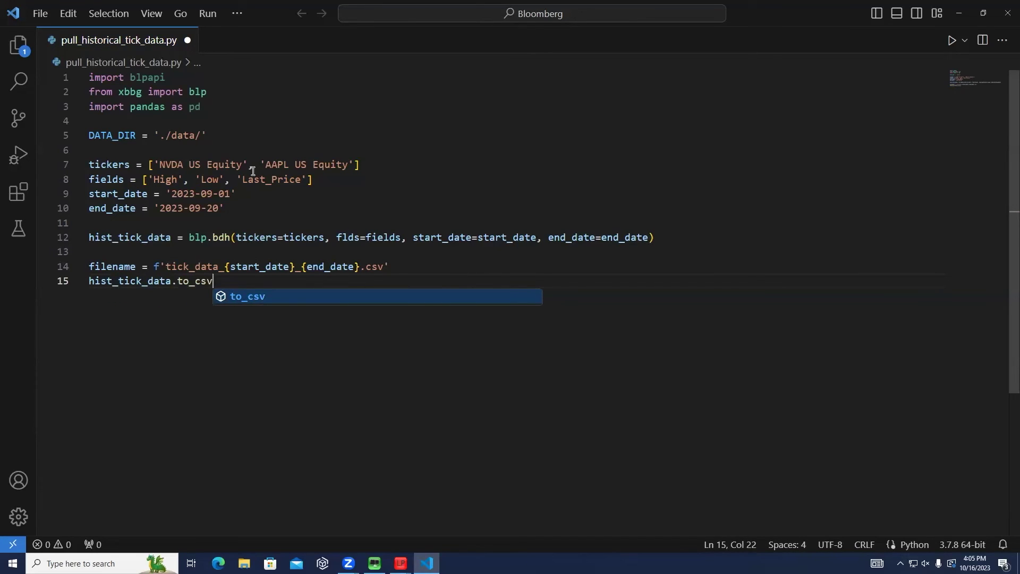
type("(DATA_DIR + fi")
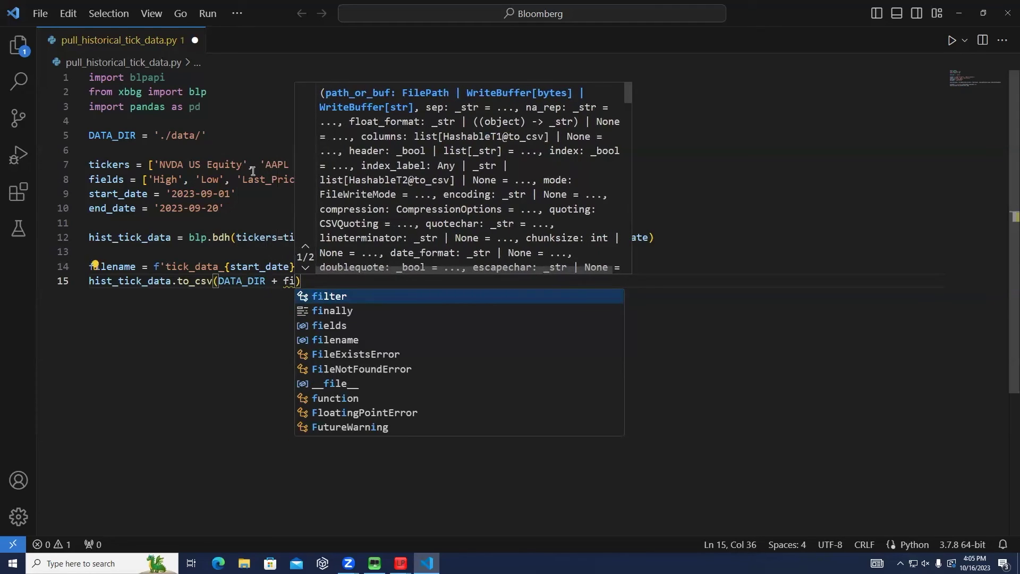
type("le")
key("Tab")
key("ctrl+s")
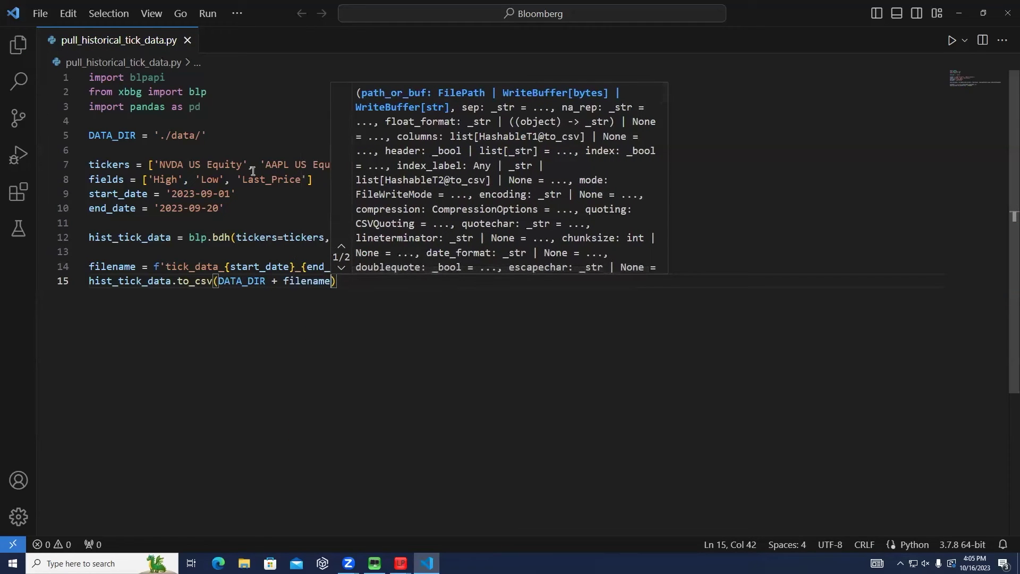
left_click(350, 306)
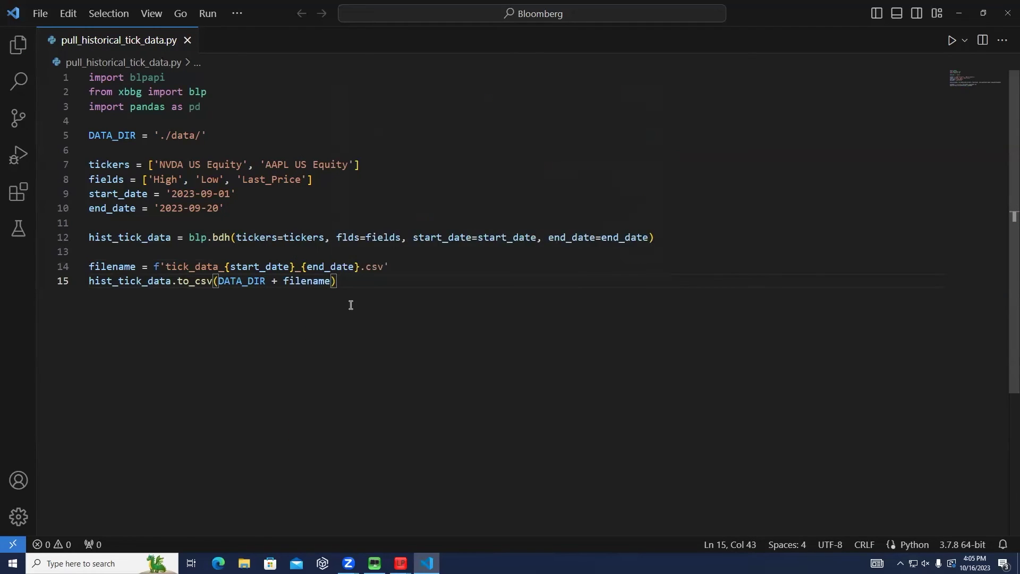
Step: Add a new folder named 'data' to the Bloomberg project in the Explorer sidebar
double_click(109, 137)
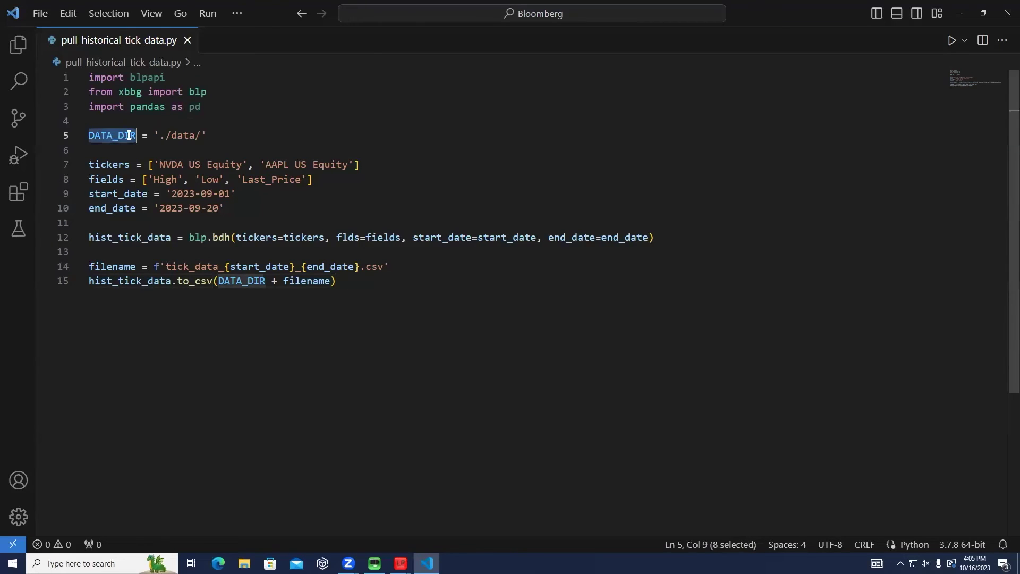
left_click(17, 45)
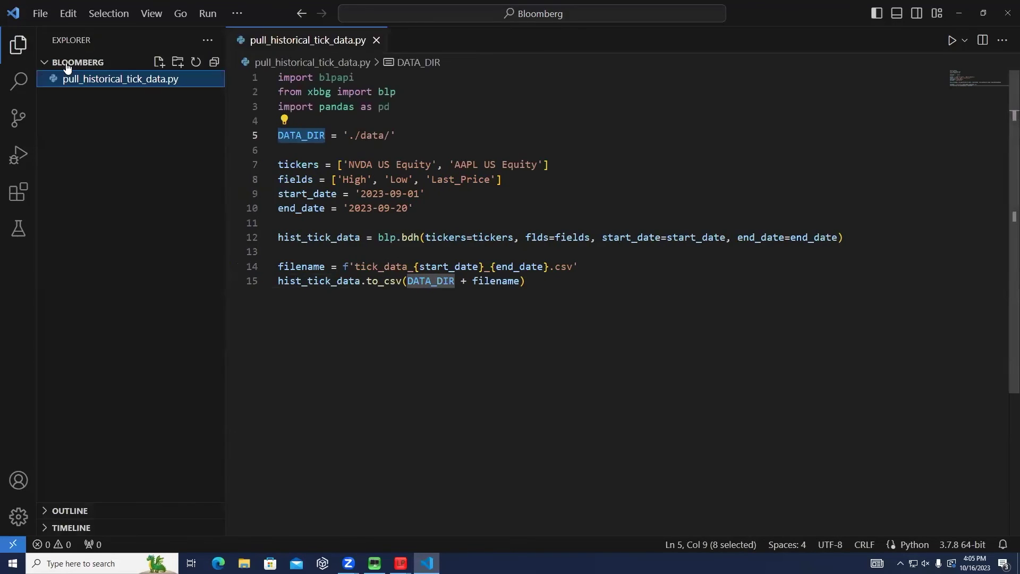
left_click(177, 62)
type("dat")
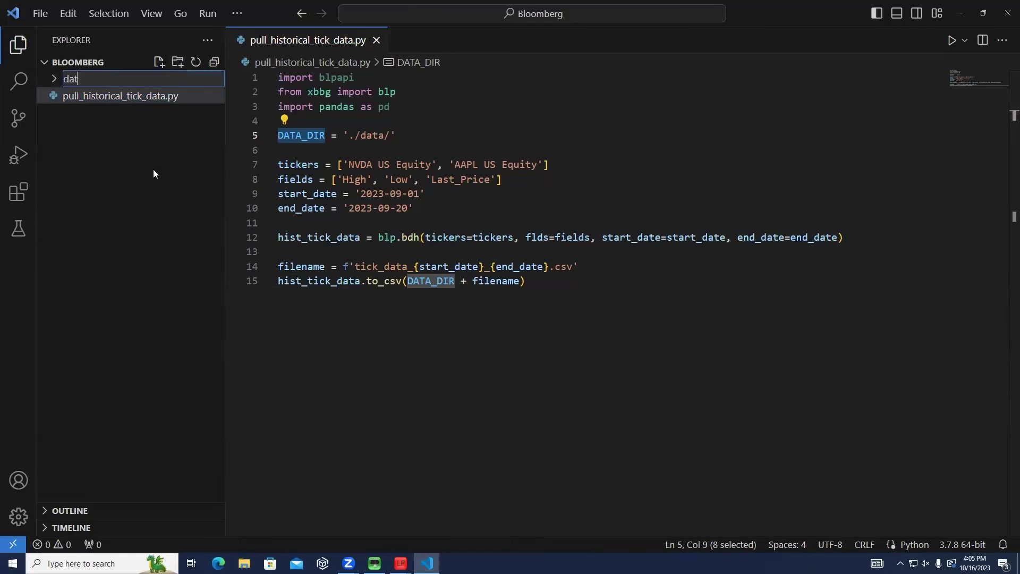
type("a")
key("Return")
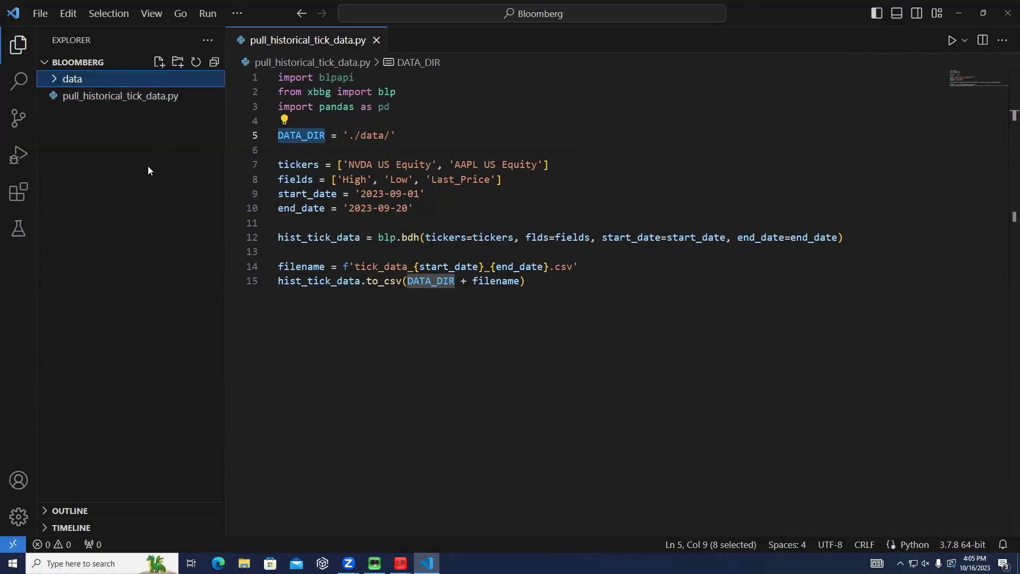
left_click(499, 320)
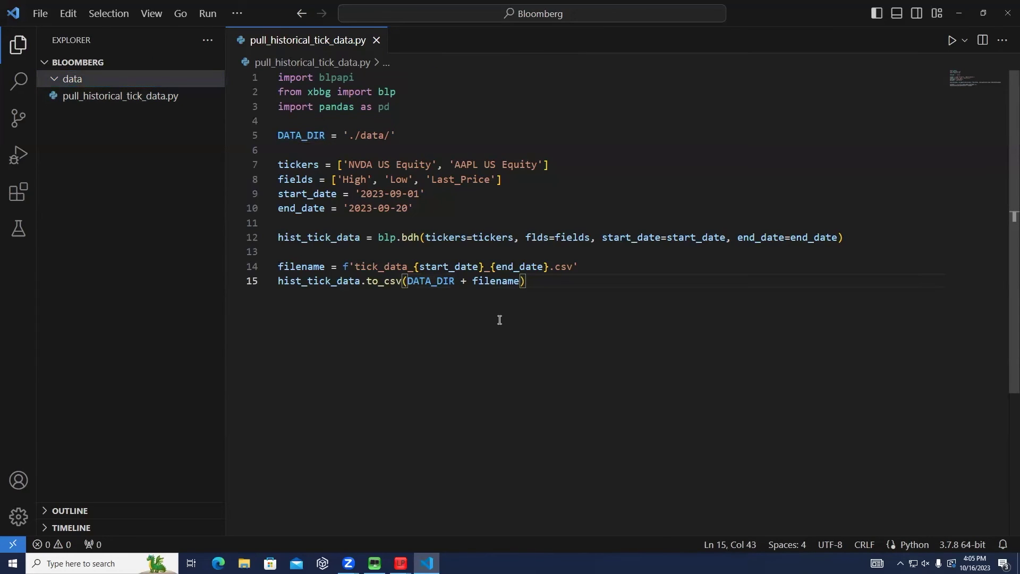
Step: Run python .\pull_historical_tick_data.py in the integrated terminal
key("ctrl+grave")
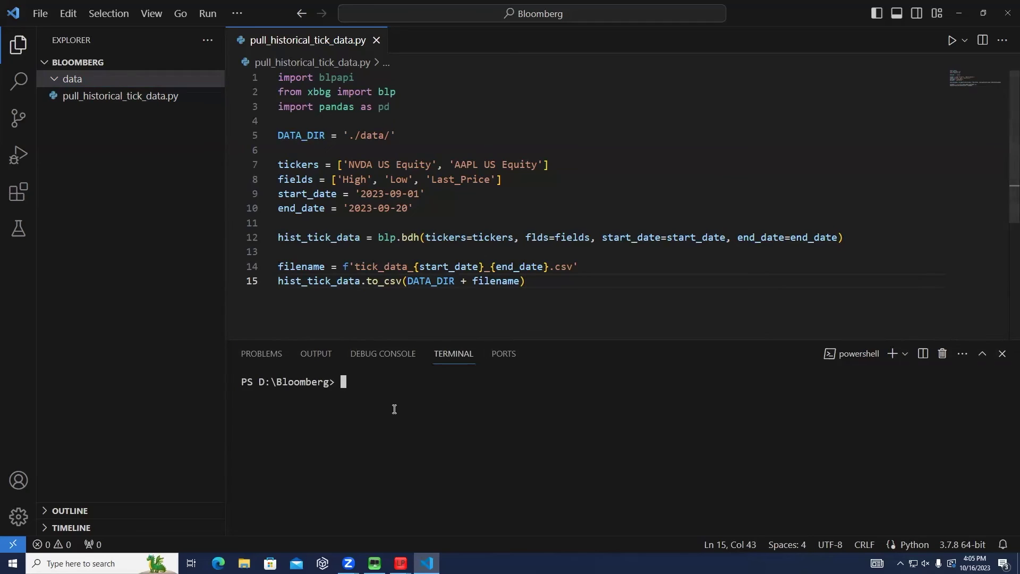
type("pytho")
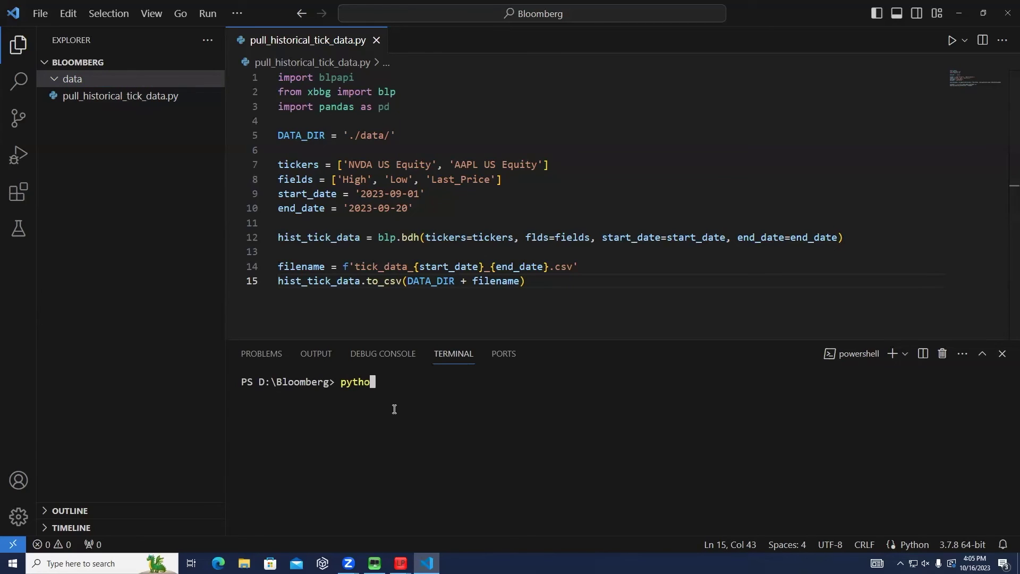
type("n pull")
key("Tab")
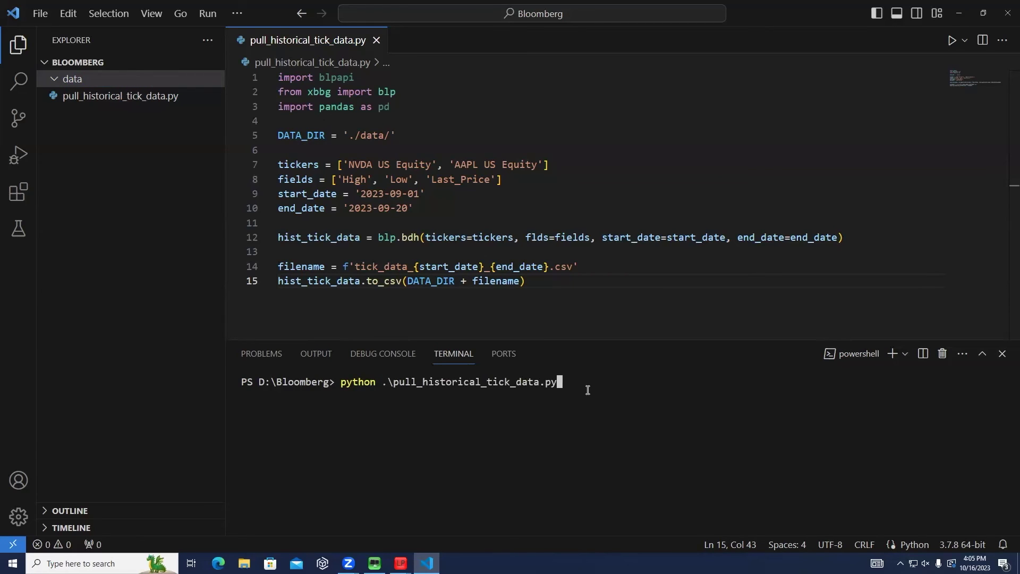
key("Return")
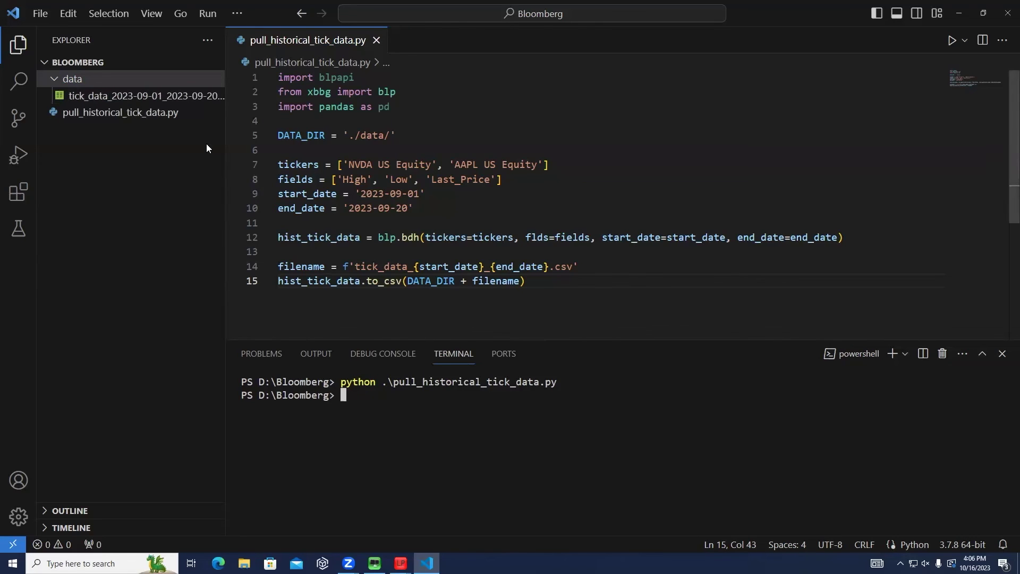
Step: Reveal the generated tick_data_2023-09-01_2023-09-20.csv in File Explorer
left_click(188, 101)
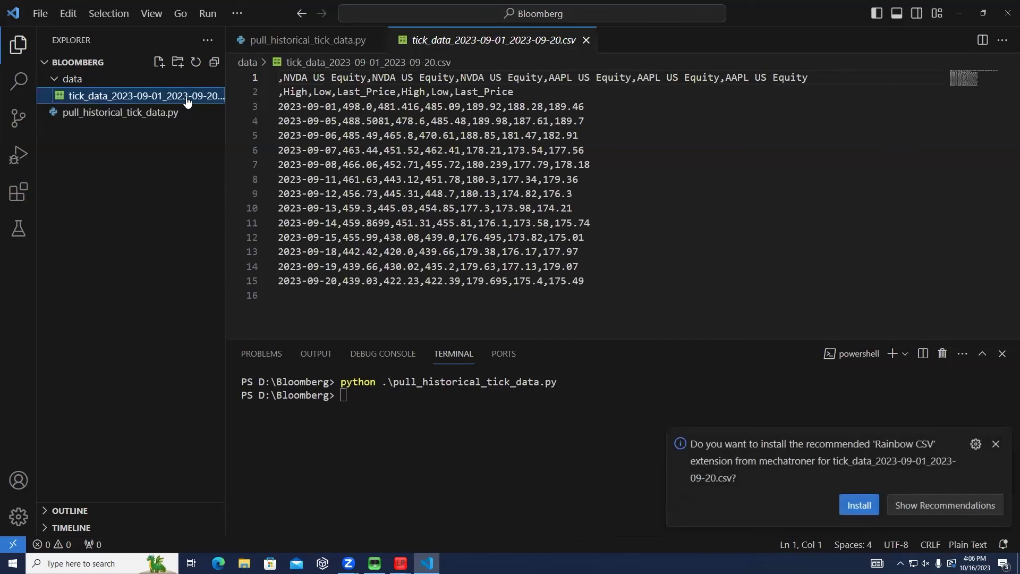
right_click(188, 101)
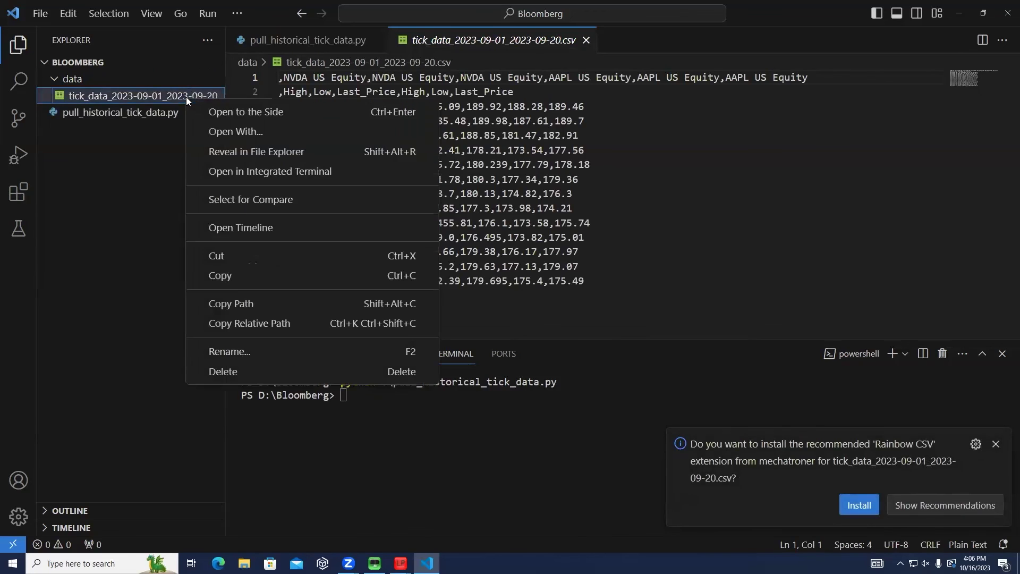
left_click(243, 151)
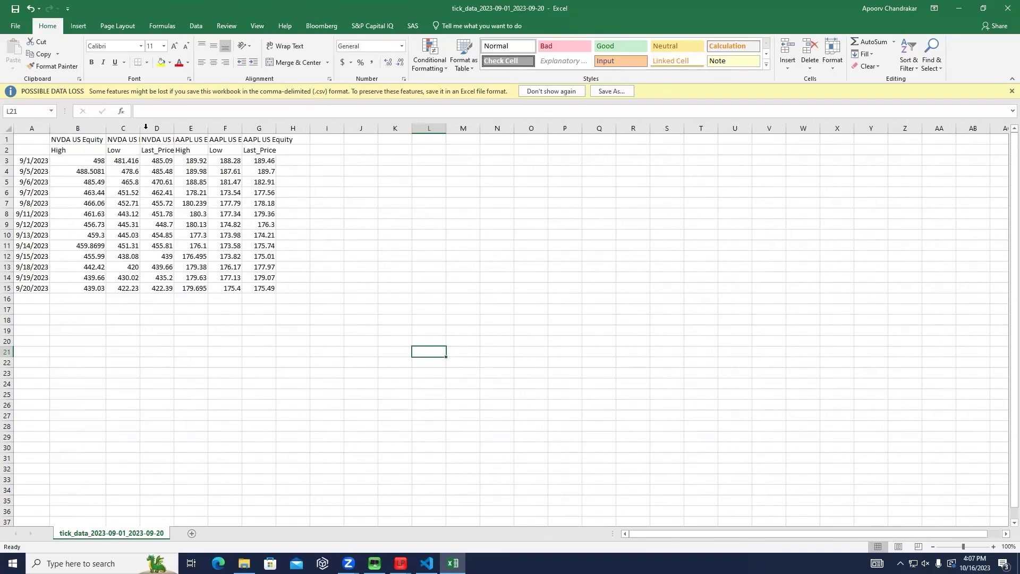
Step: AutoFit the Excel column widths so the NVDA and AAPL US Equity headers show fully
double_click(363, 133)
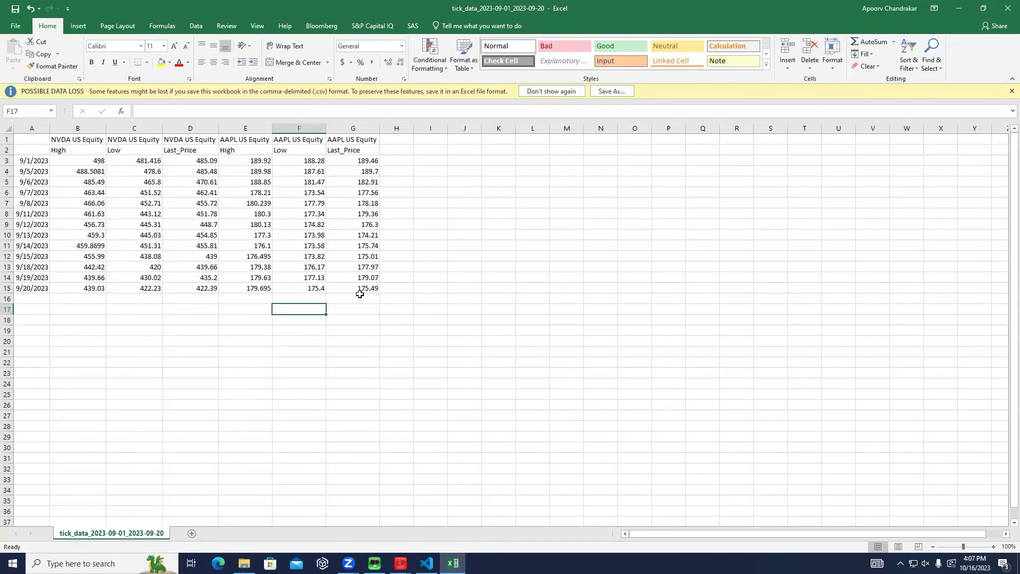